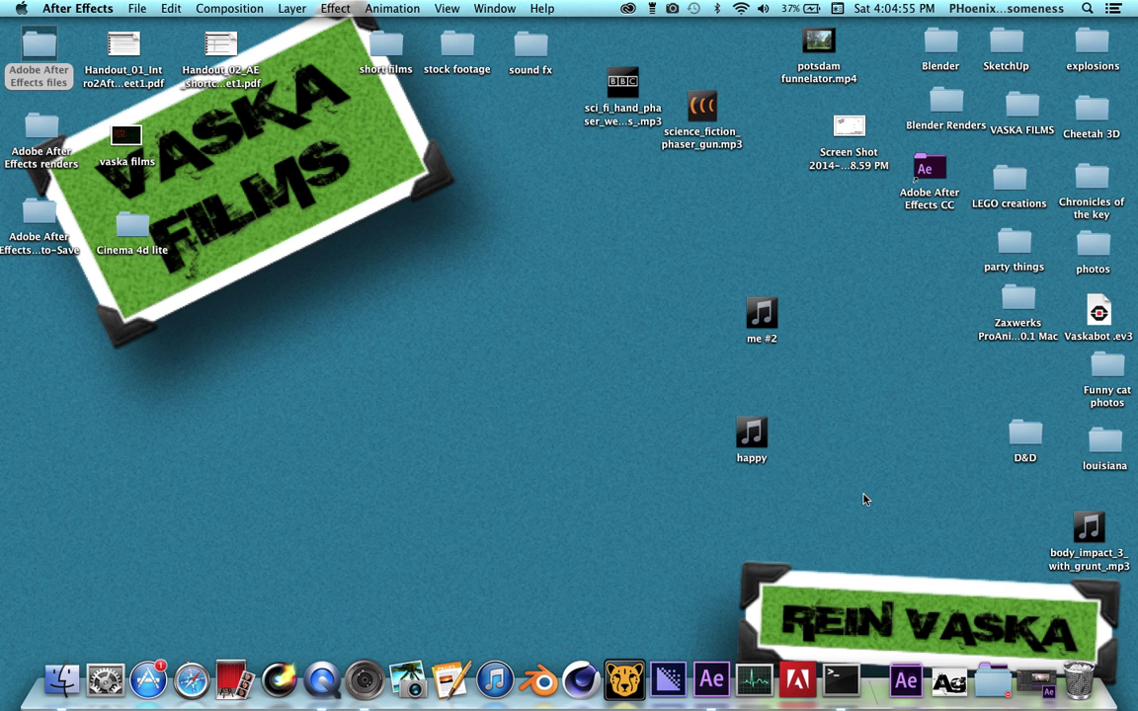
Bring After Effects back and RAM-preview Comp 6's laser and lens flare shot.
left_click(1036, 679)
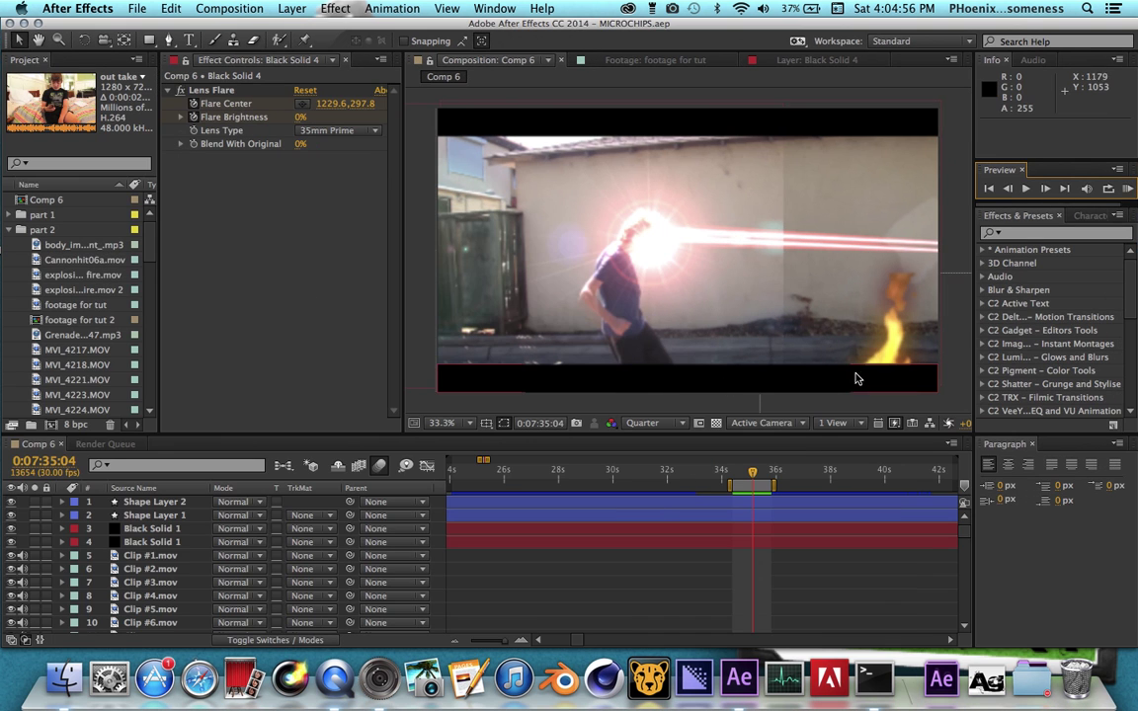
left_click(1128, 189)
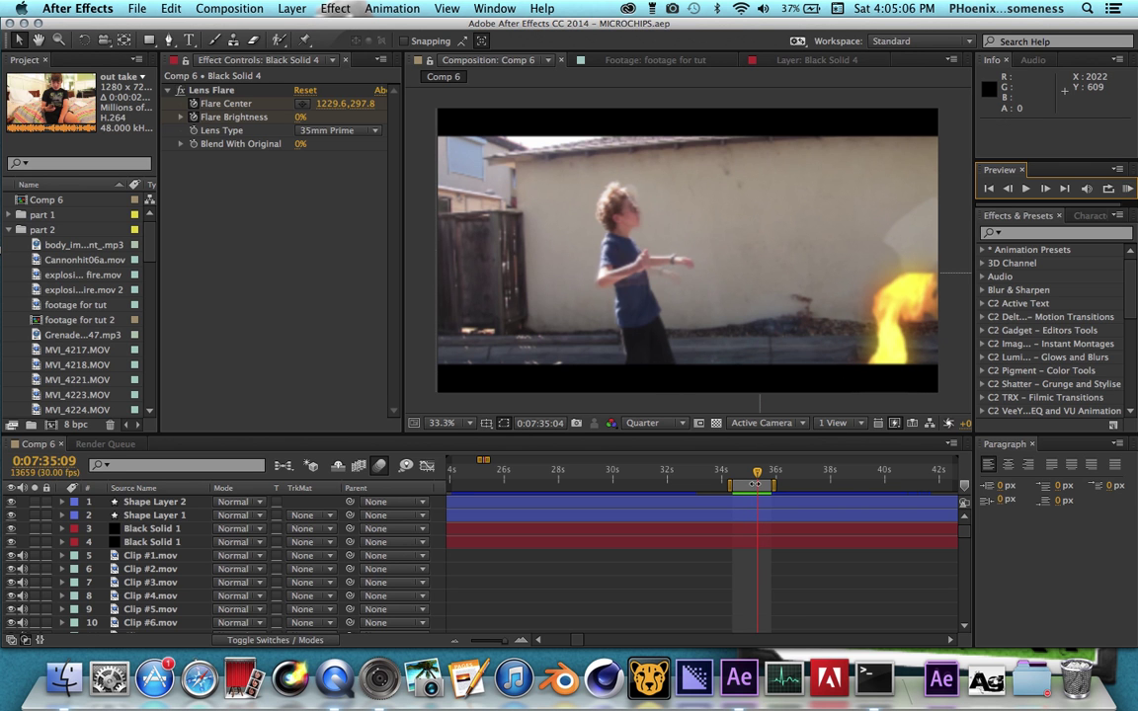
left_click_drag(759, 478, 749, 476)
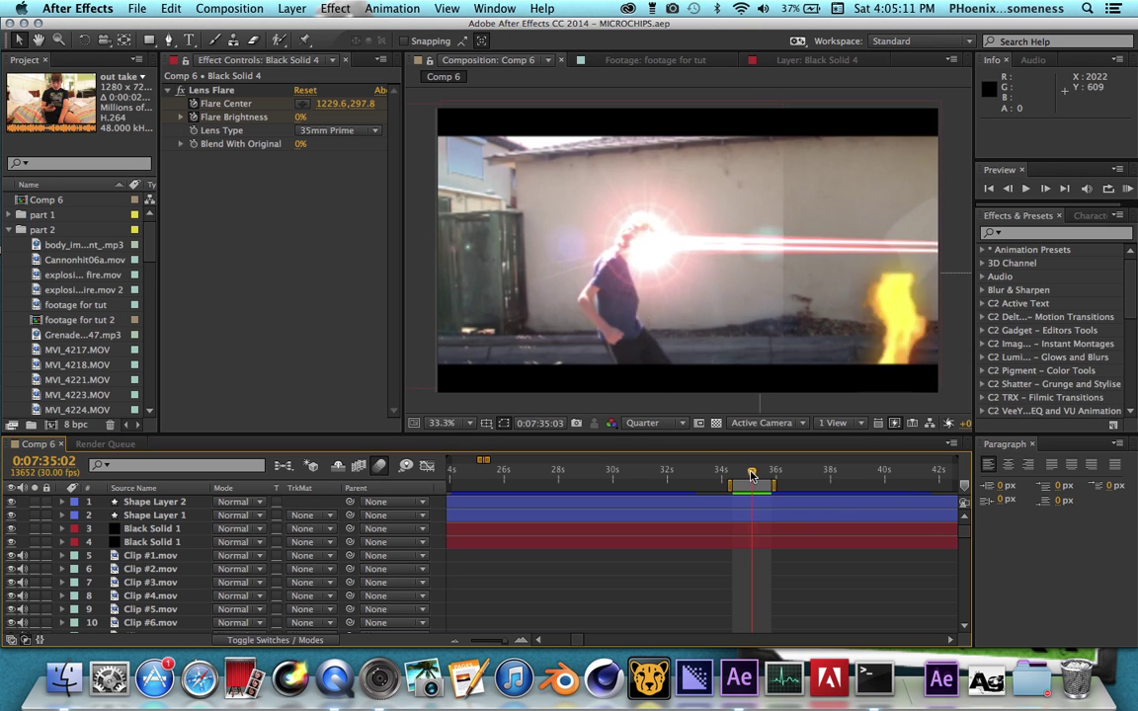
left_click_drag(749, 476, 752, 476)
Nudge SkyFire02 slightly up-left, scrub to check it, and select footage for tut.
left_click(883, 336)
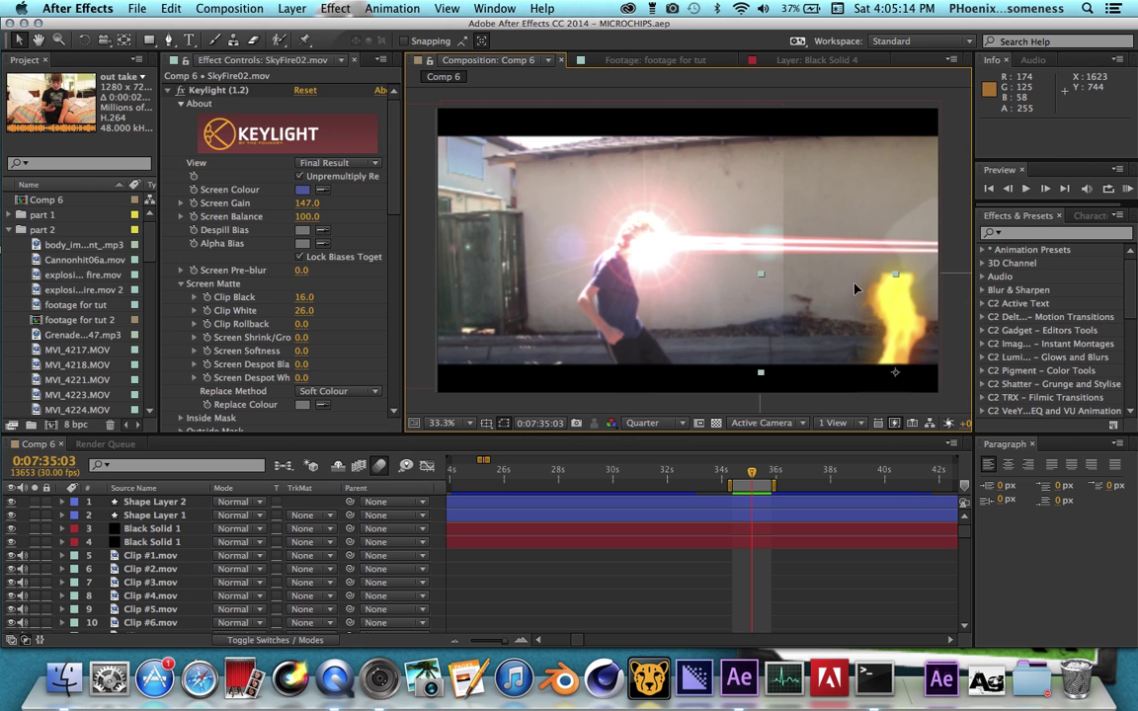
left_click_drag(855, 288, 852, 284)
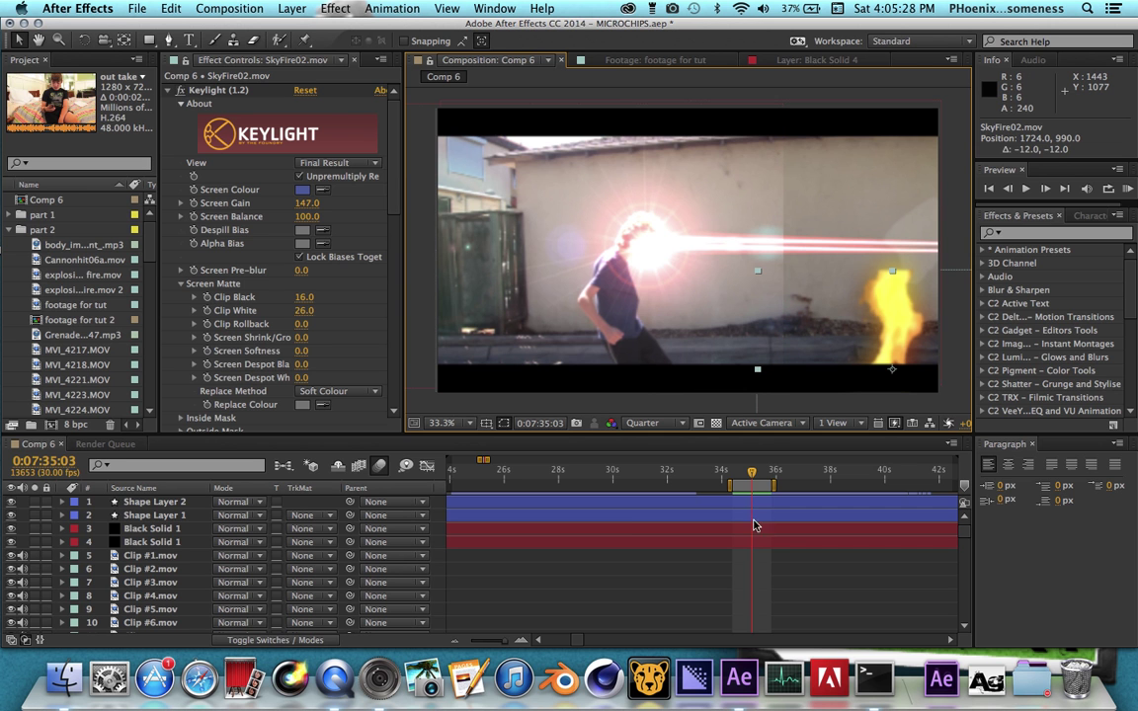
left_click_drag(751, 477, 744, 468)
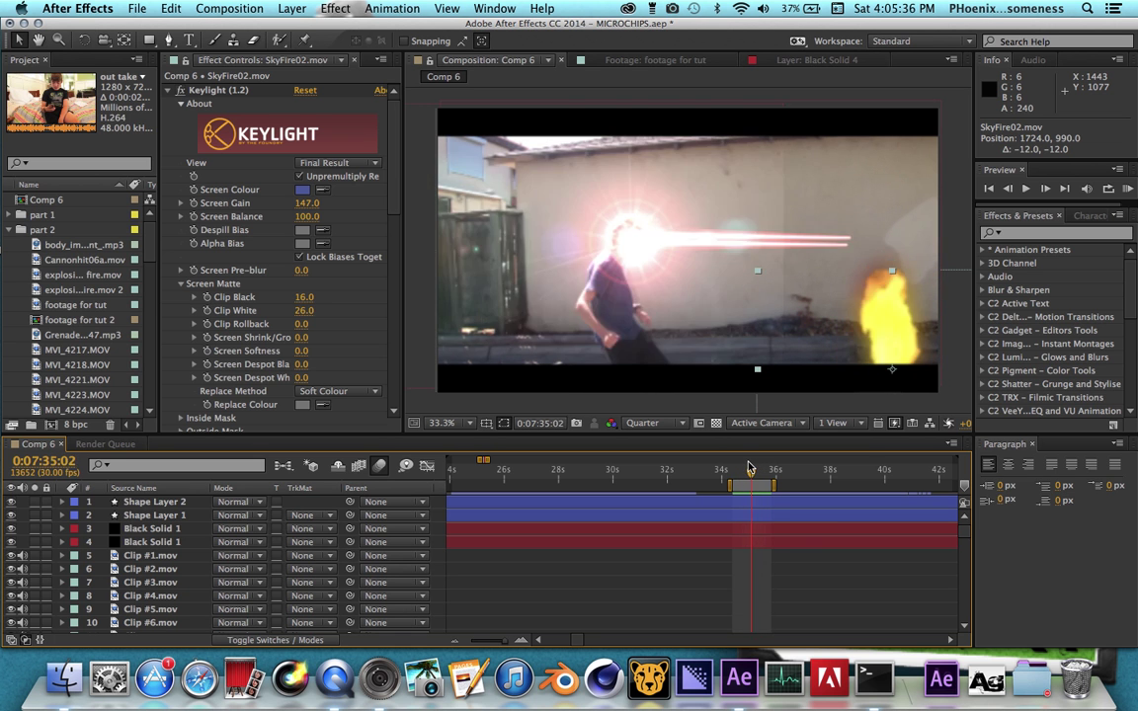
left_click_drag(744, 468, 757, 471)
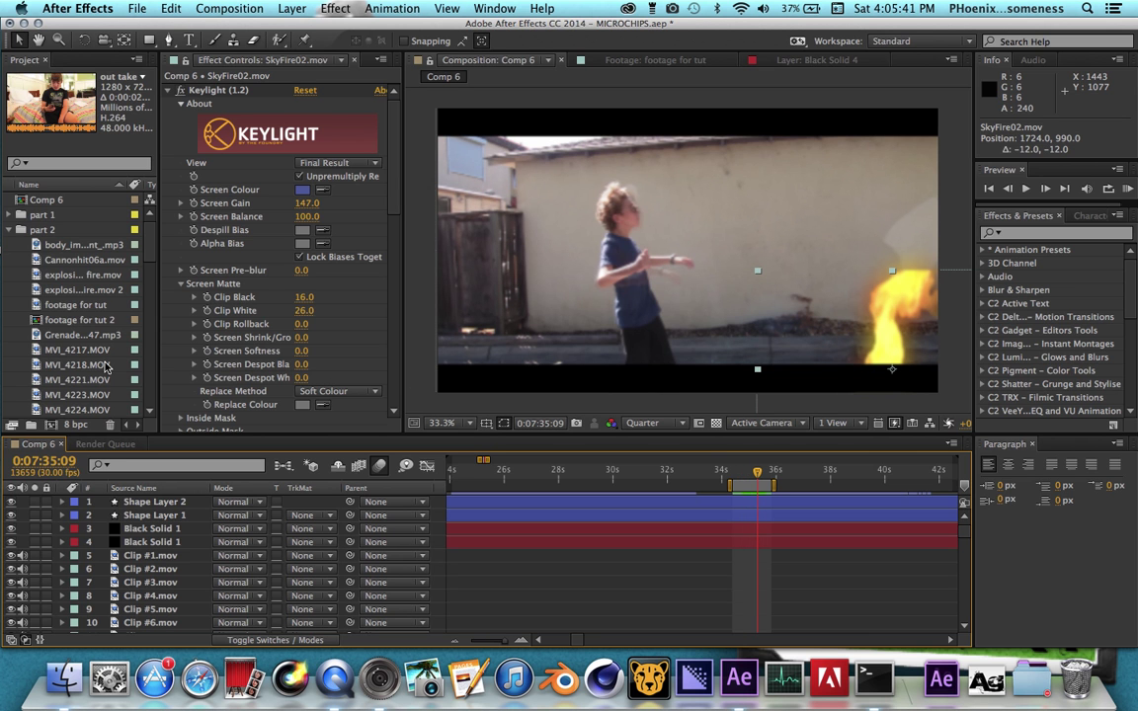
left_click(89, 306)
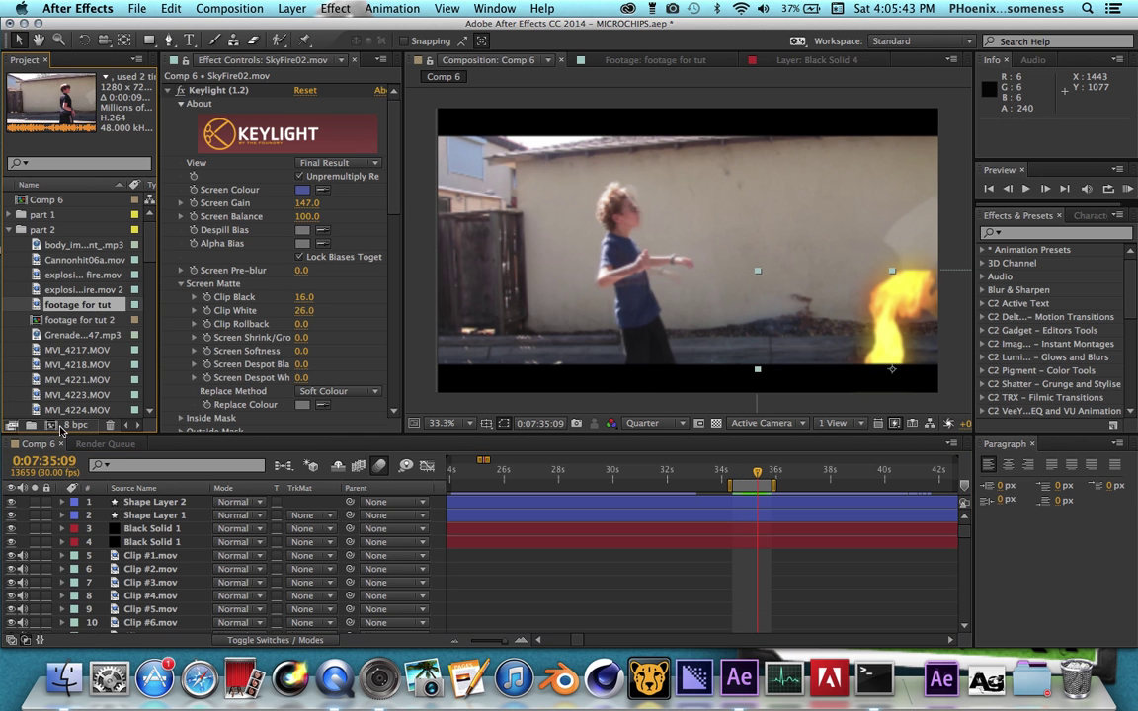
Make a composition from footage for tut, viewed at Fit and Third resolution, and preview it.
left_click_drag(89, 306, 48, 425)
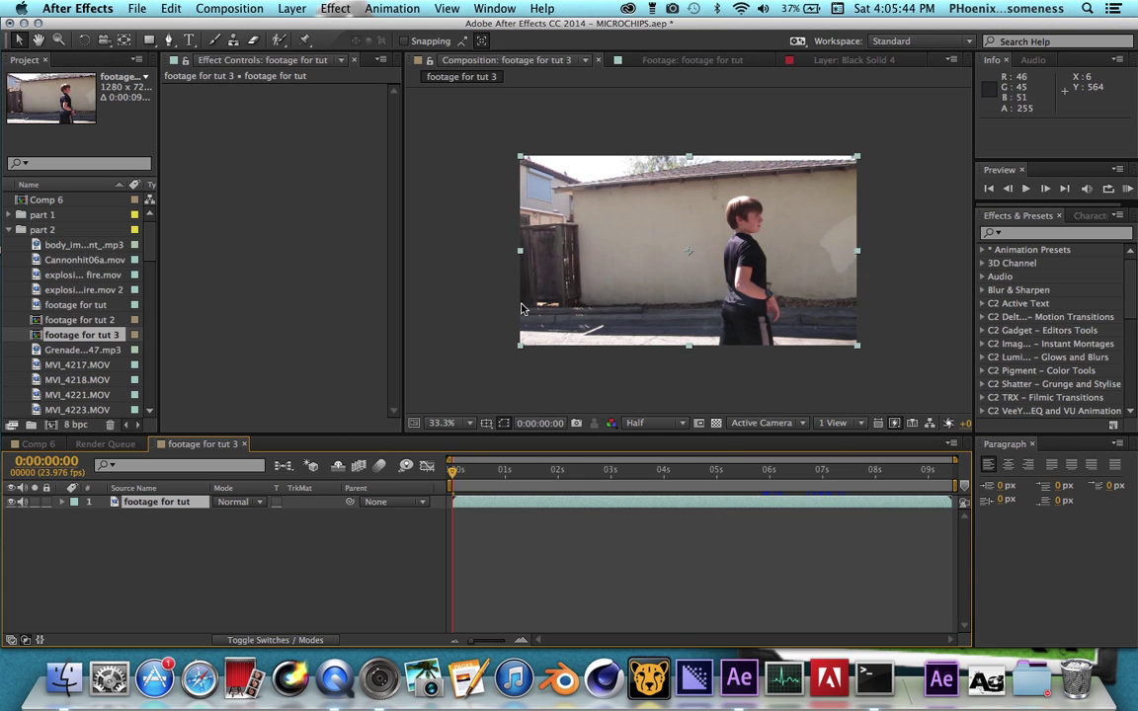
left_click(441, 423)
left_click(450, 400)
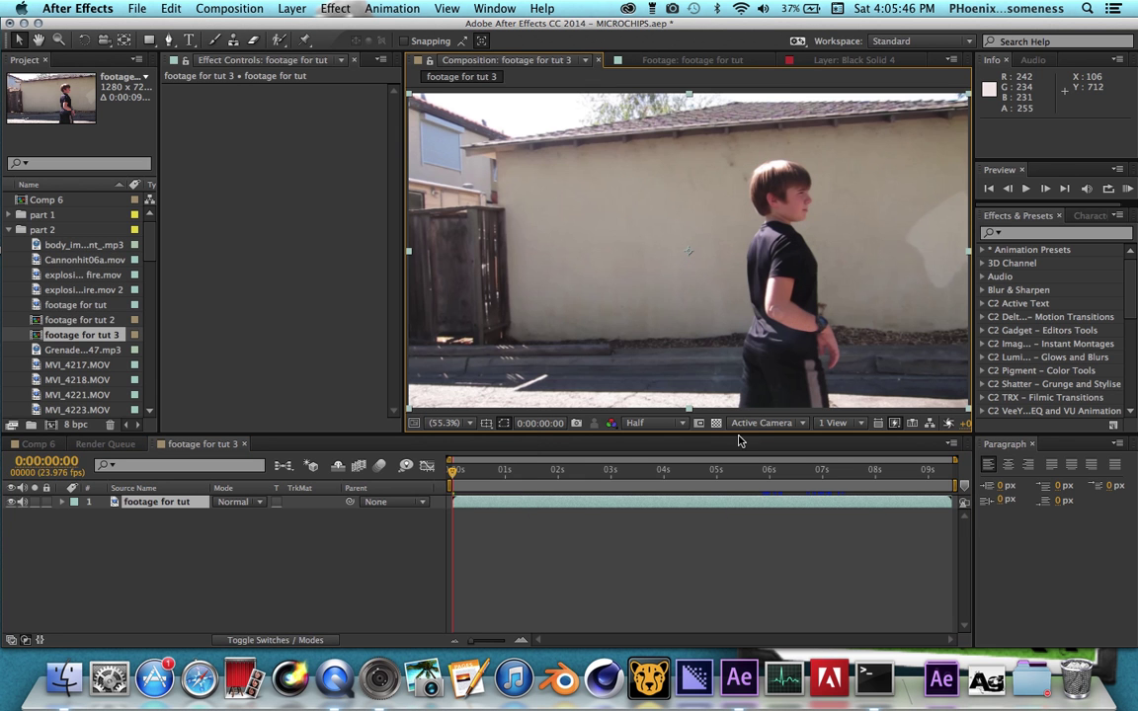
left_click(647, 422)
left_click(652, 486)
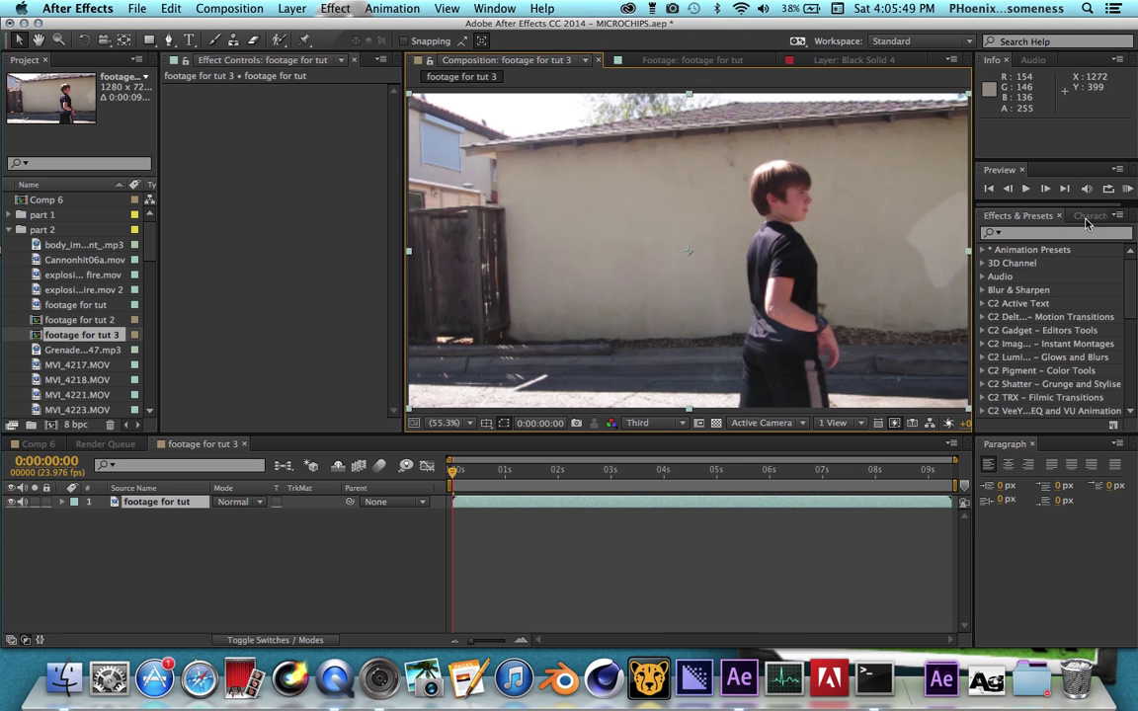
left_click(1126, 187)
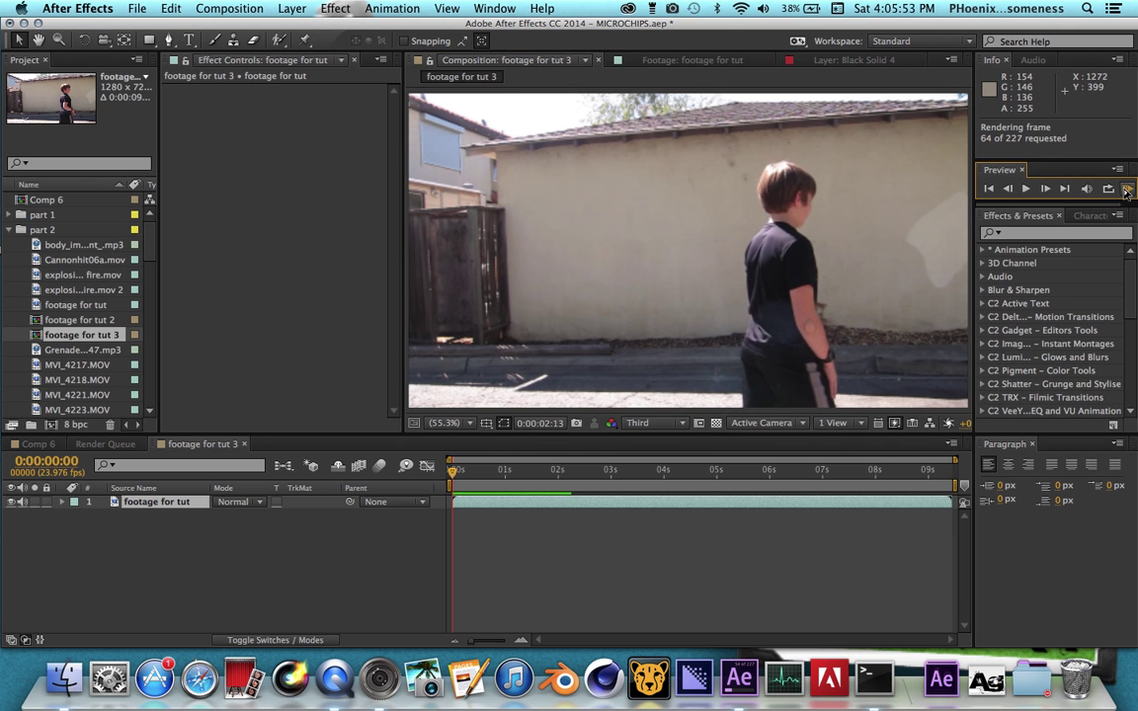
left_click(443, 545)
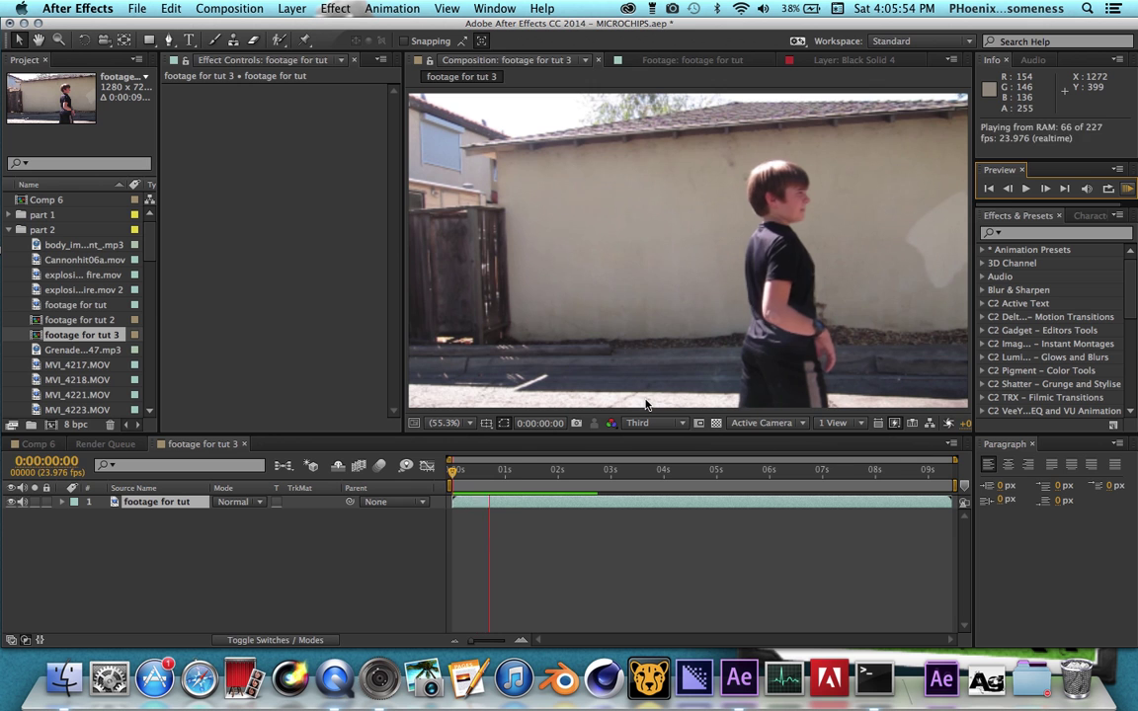
left_click(443, 544)
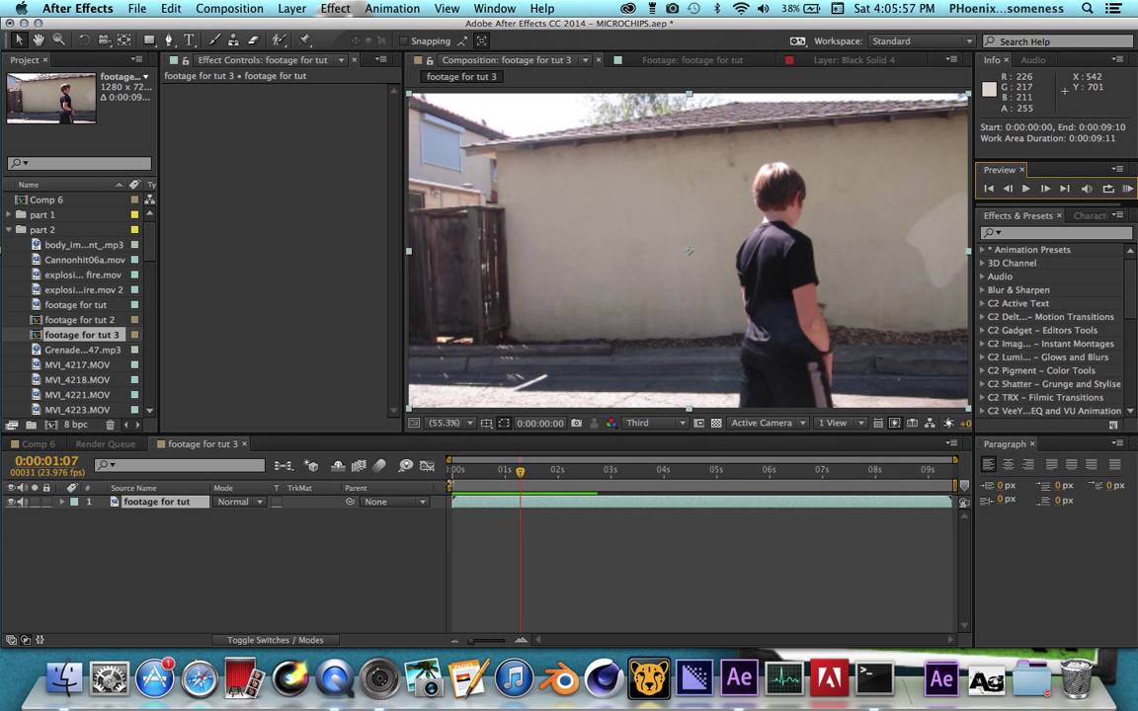
Trim the work area to about 5:19–7:09, preview it, and park near 6:07.
left_click_drag(449, 481, 737, 482)
mouse_move(514, 481)
left_mouse_down()
mouse_move(777, 477)
mouse_move(755, 484)
left_mouse_up()
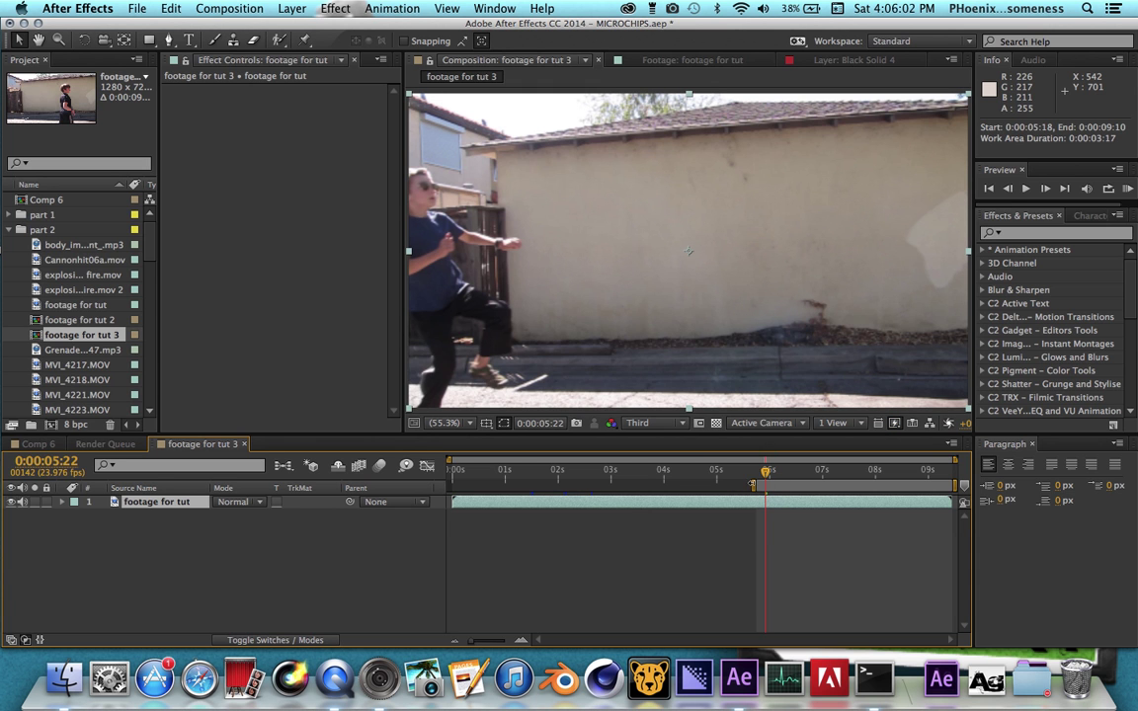
left_click_drag(954, 485, 846, 484)
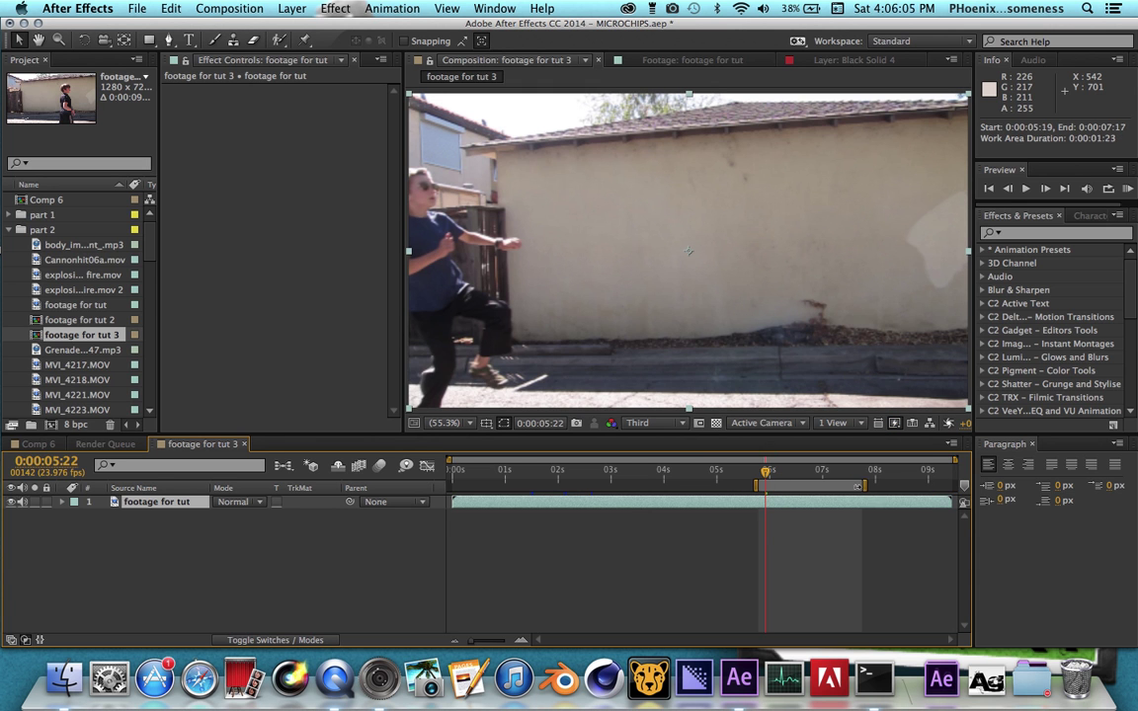
left_click(776, 475)
left_click_drag(776, 475, 813, 475)
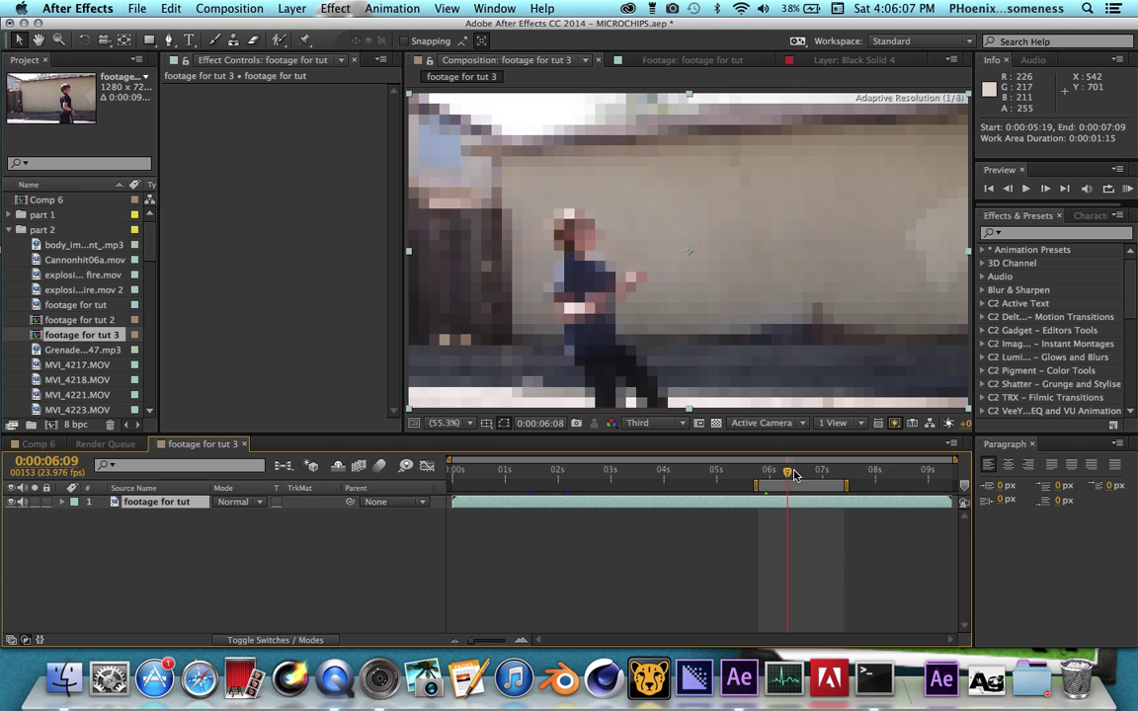
left_click(1127, 188)
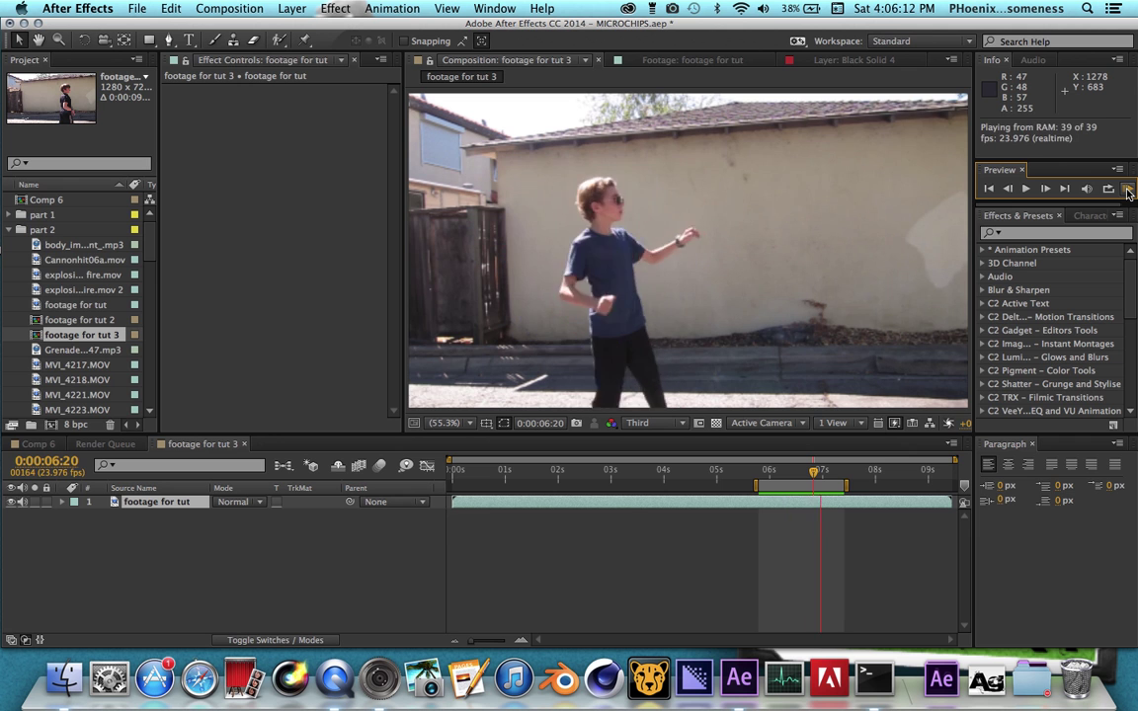
left_click(1128, 190)
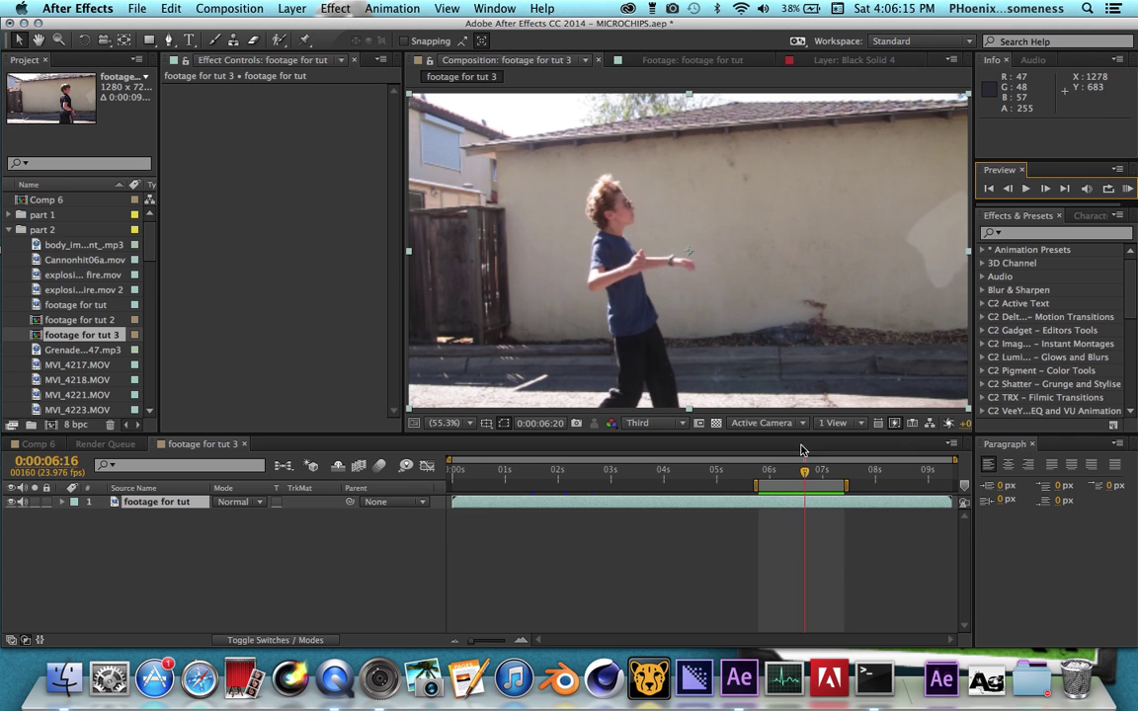
left_click(799, 475)
left_click_drag(799, 475, 787, 481)
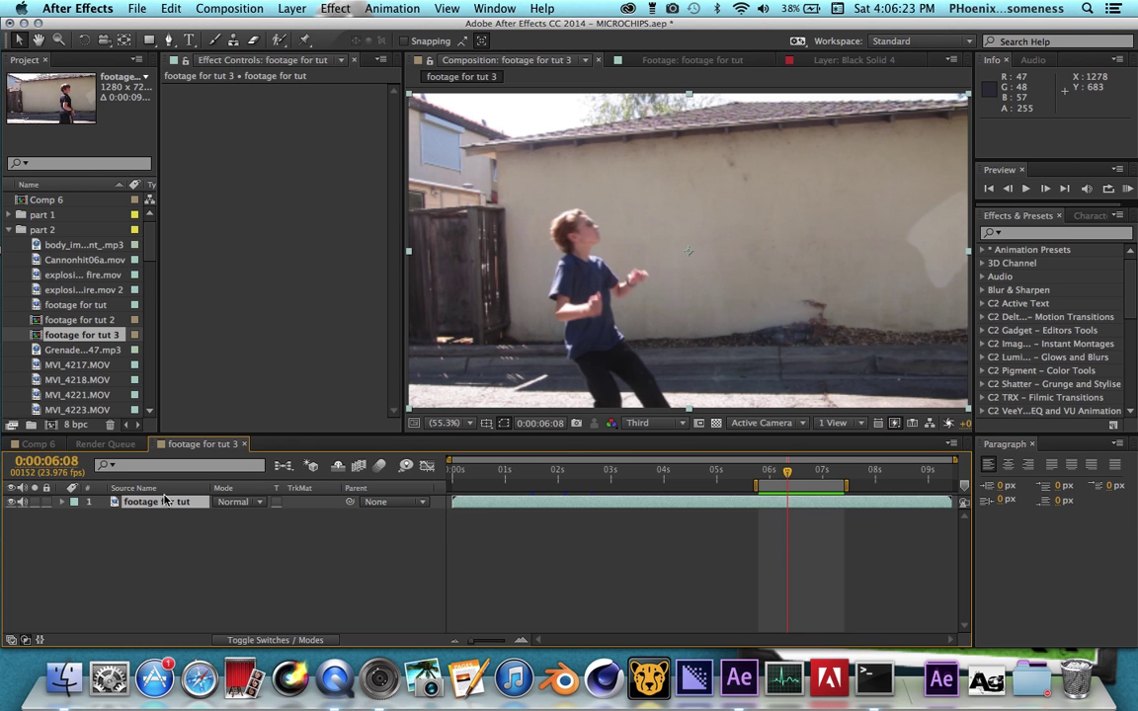
Create a new solid layer coloured black.
right_click(172, 534)
mouse_move(201, 486)
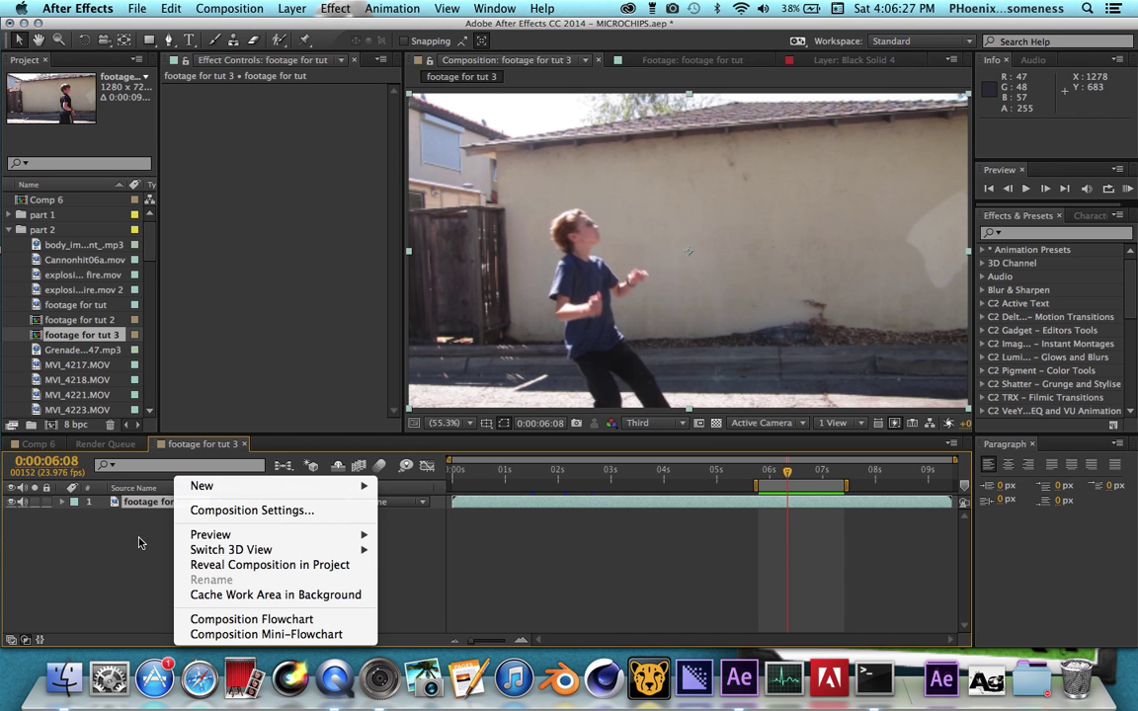
left_click(128, 486)
left_click(293, 8)
mouse_move(299, 27)
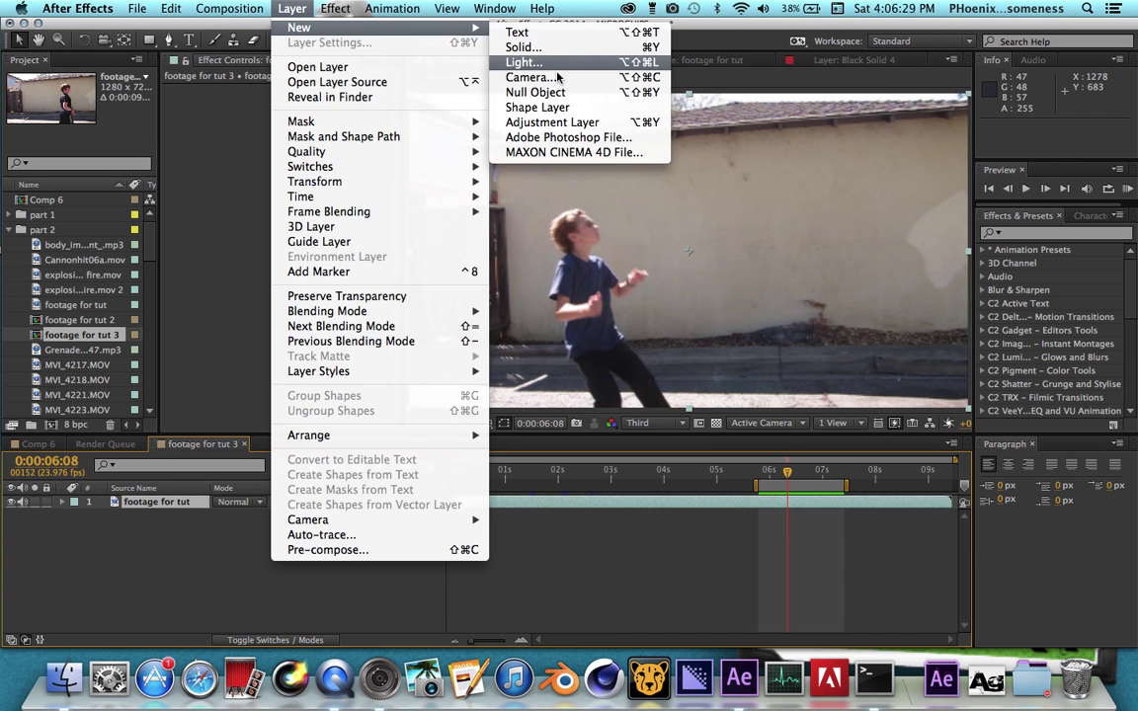
left_click(533, 50)
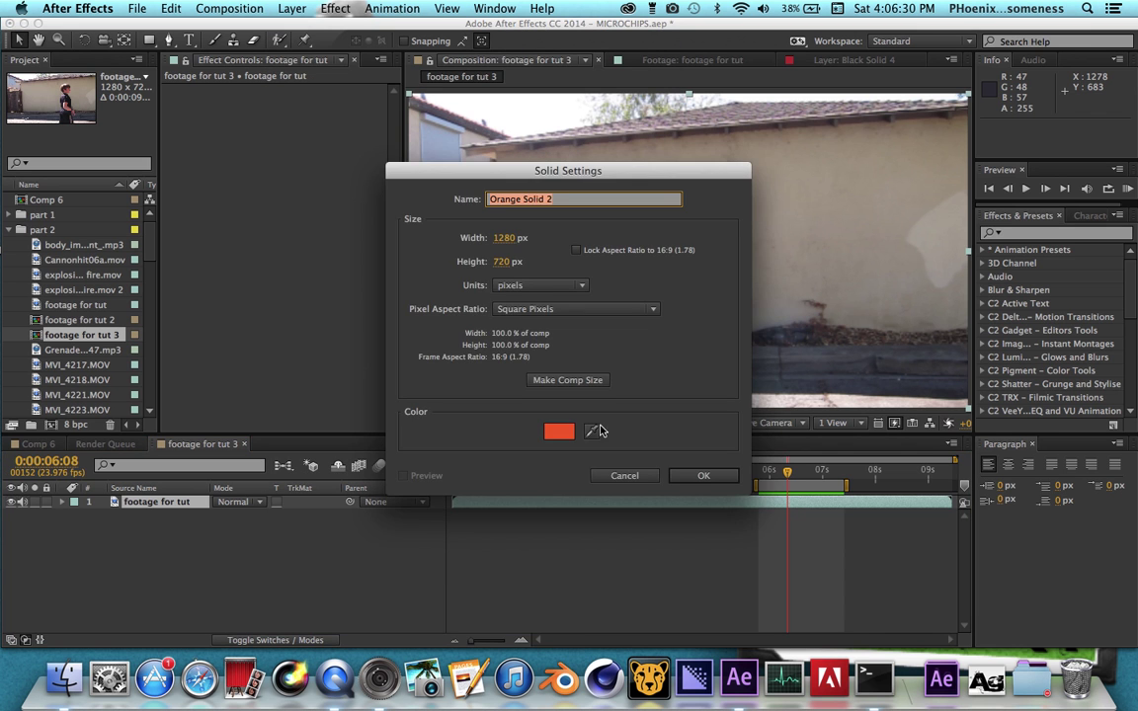
left_click(559, 431)
left_click_drag(442, 300, 381, 436)
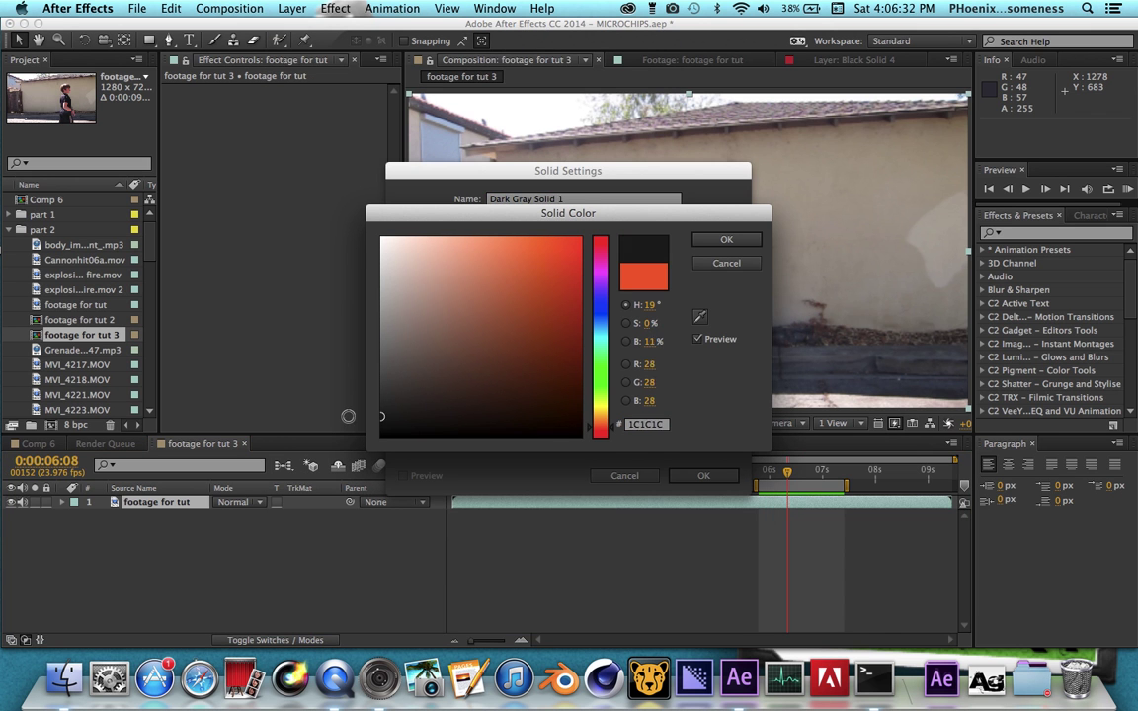
left_click(726, 241)
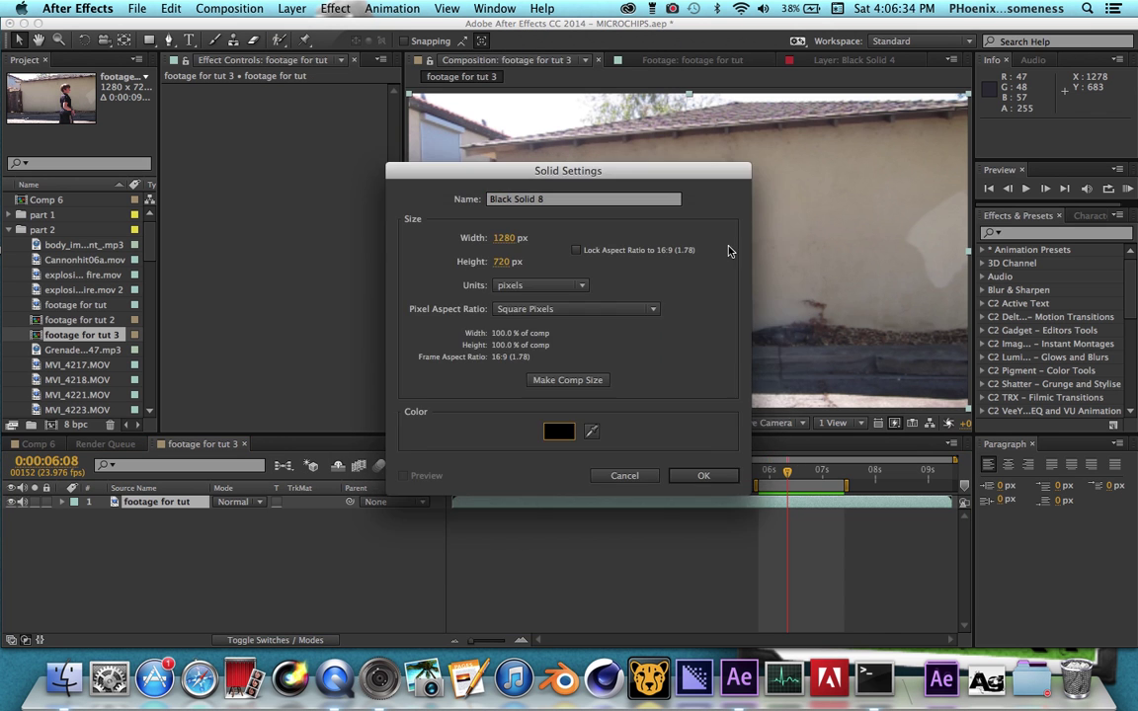
left_click(703, 475)
Trim the solid to start at the playhead and set its blending mode to Add.
key("alt+bracketleft")
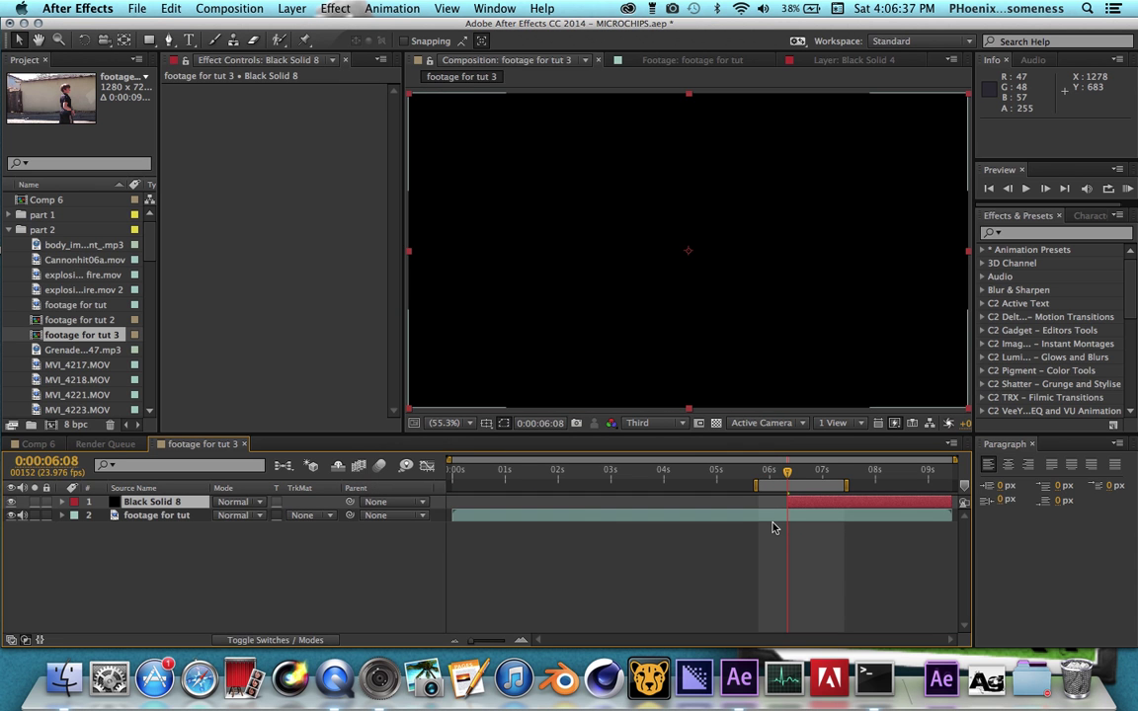
left_click(238, 502)
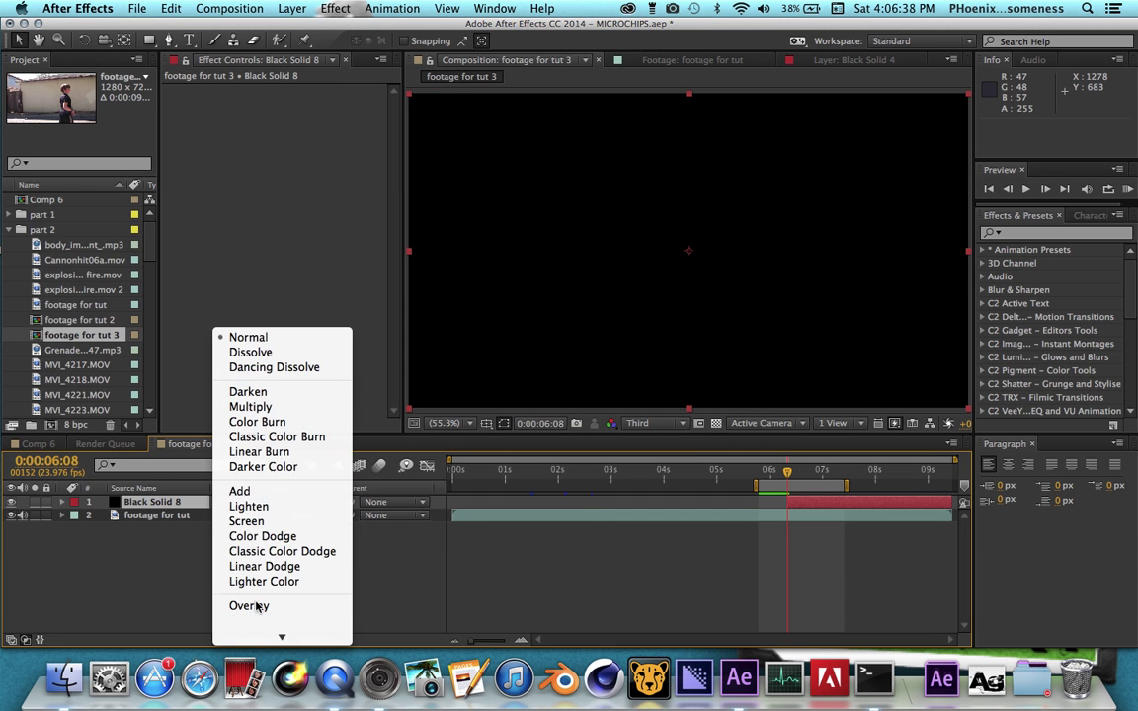
left_click(247, 423)
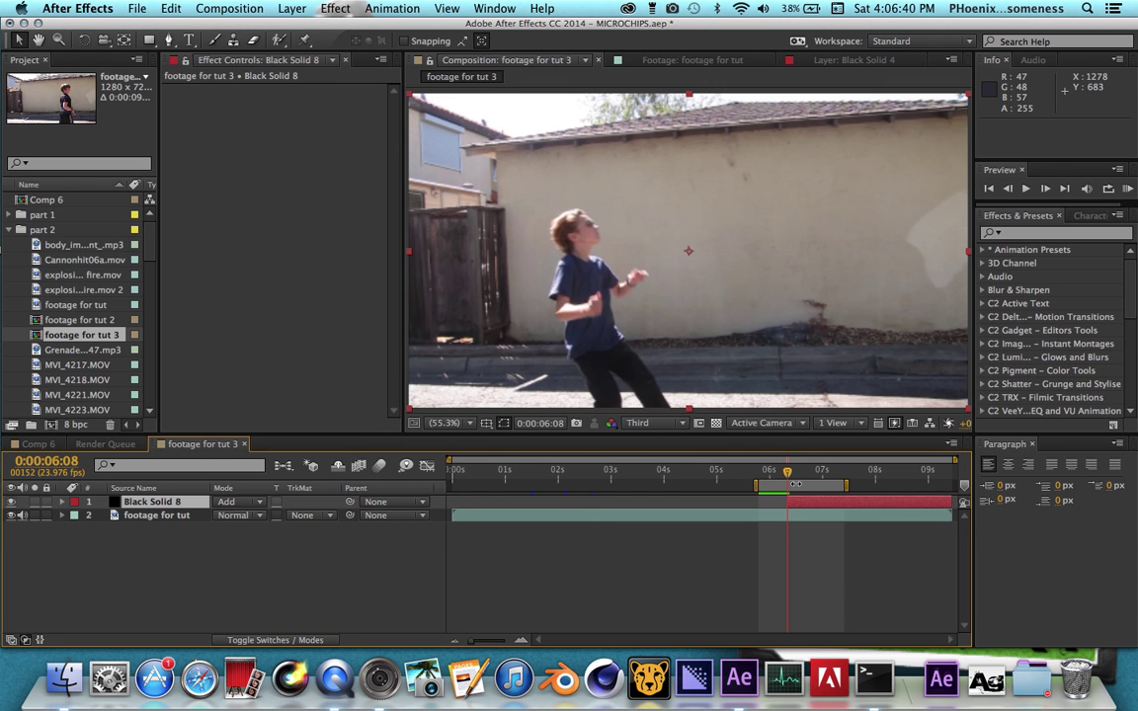
left_click(1017, 235)
Apply Beam to the solid, running from the boy's face to the right edge, viewed at 50%.
type("beam")
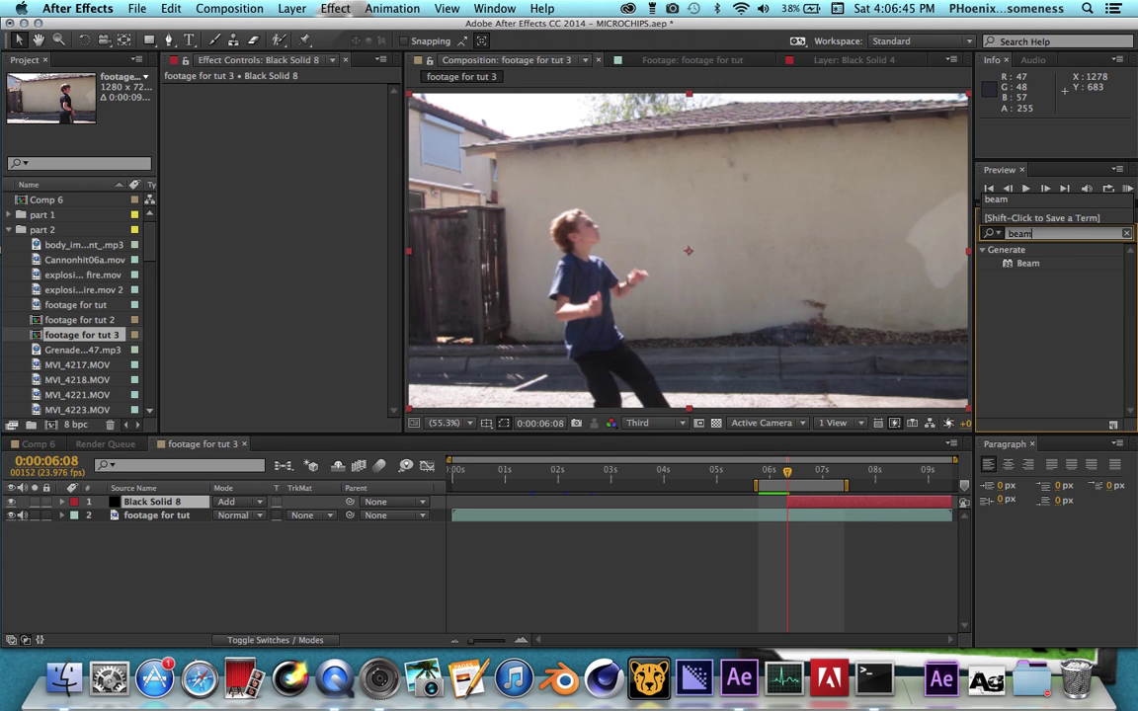
double_click(1027, 264)
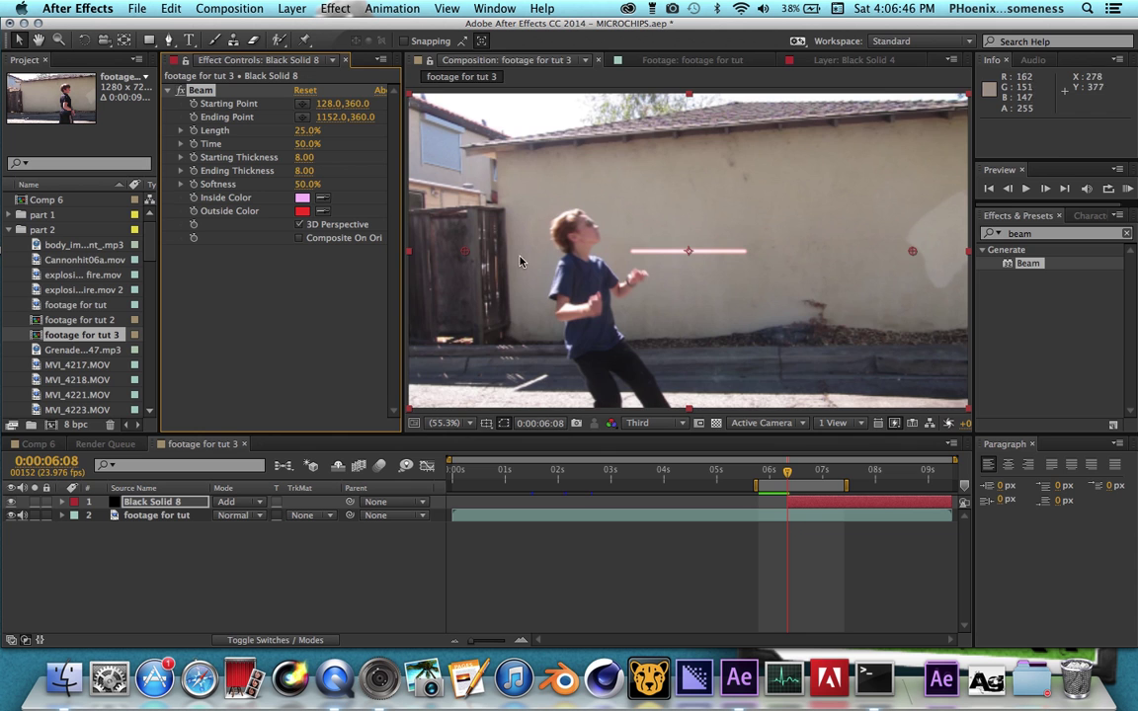
left_click_drag(468, 258, 596, 231)
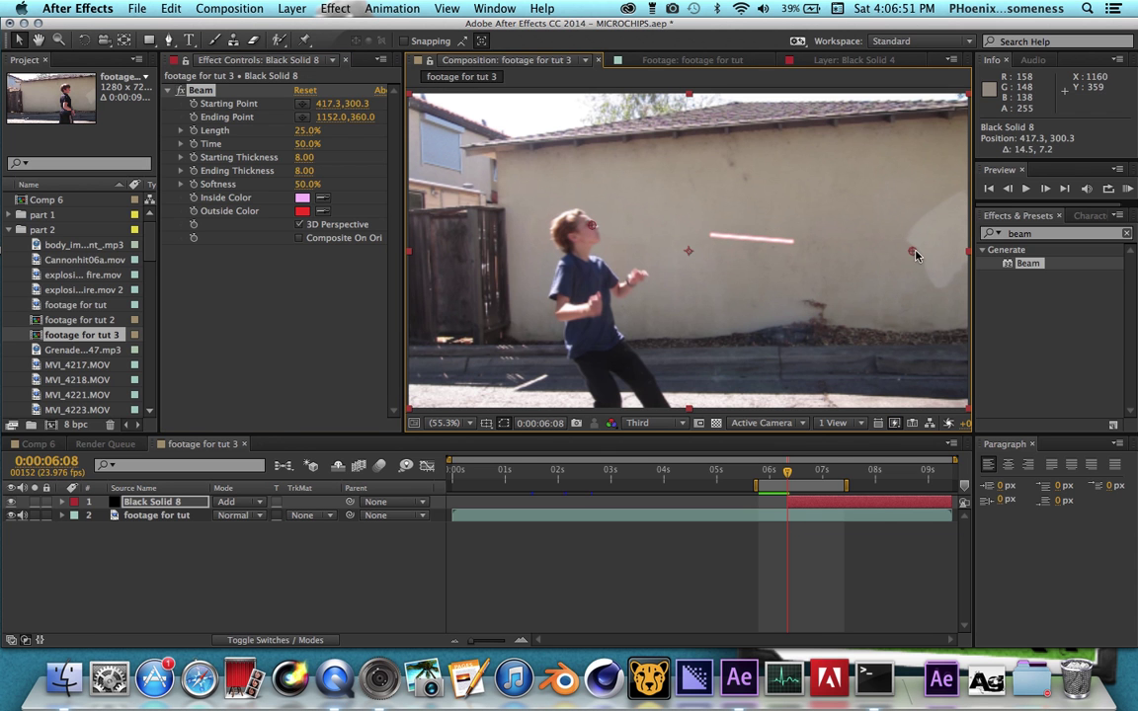
left_click_drag(912, 250, 978, 267)
left_click(444, 423)
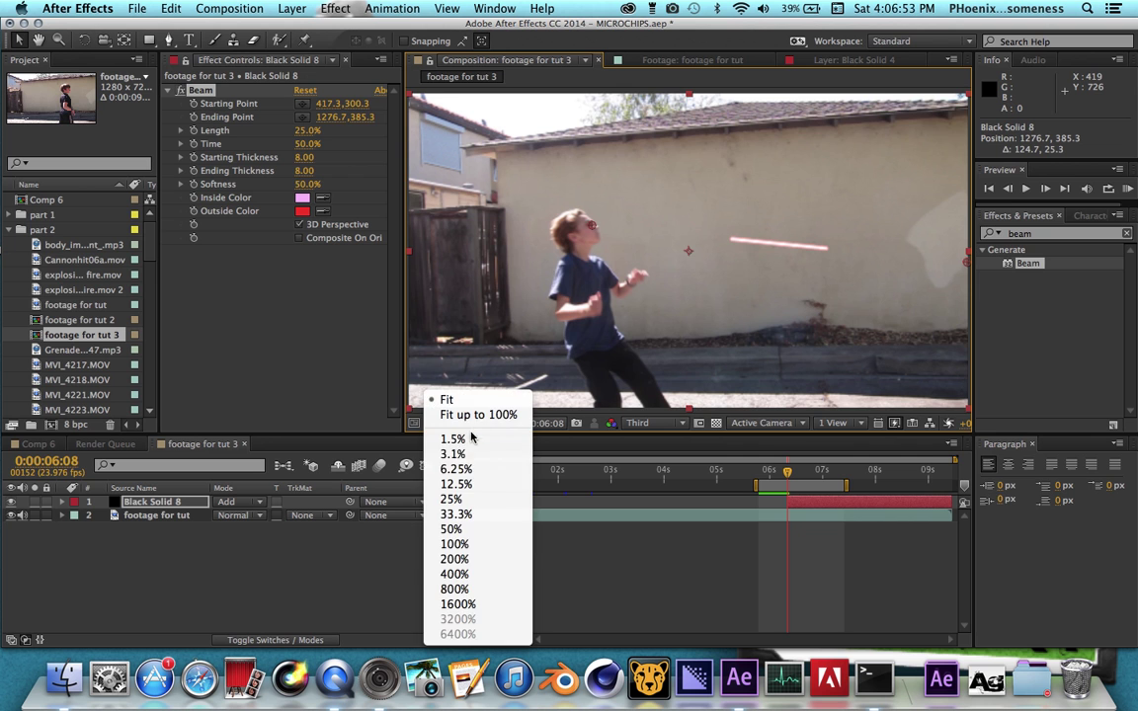
left_click(456, 530)
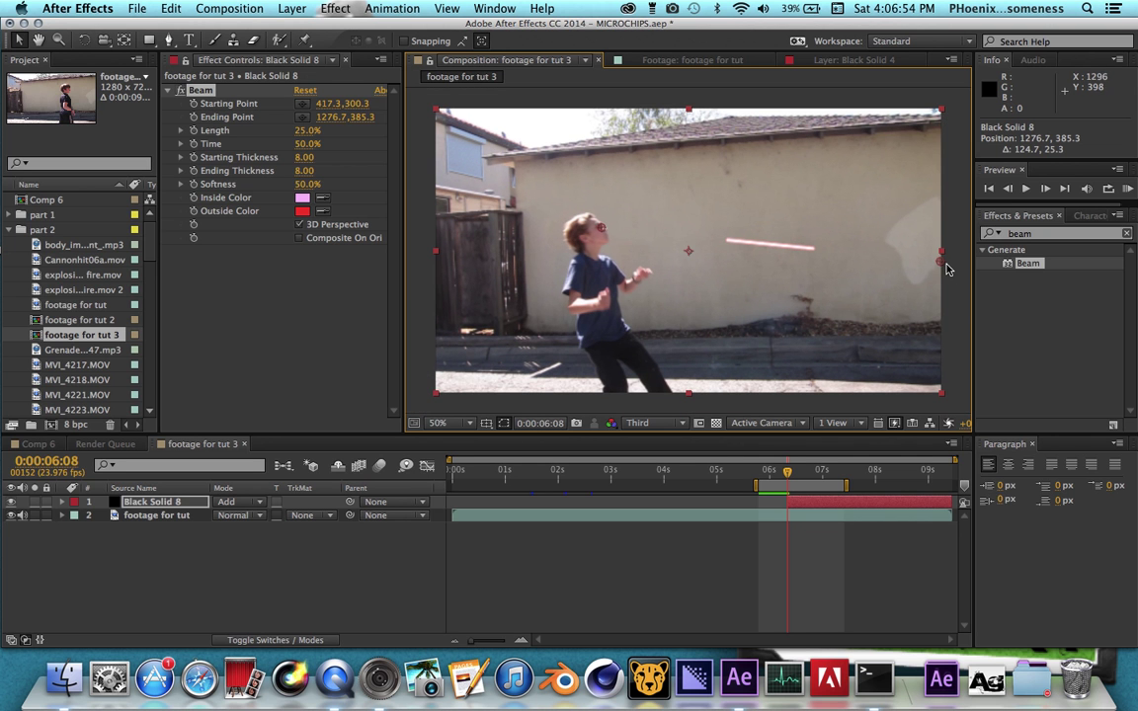
left_click_drag(943, 267, 948, 268)
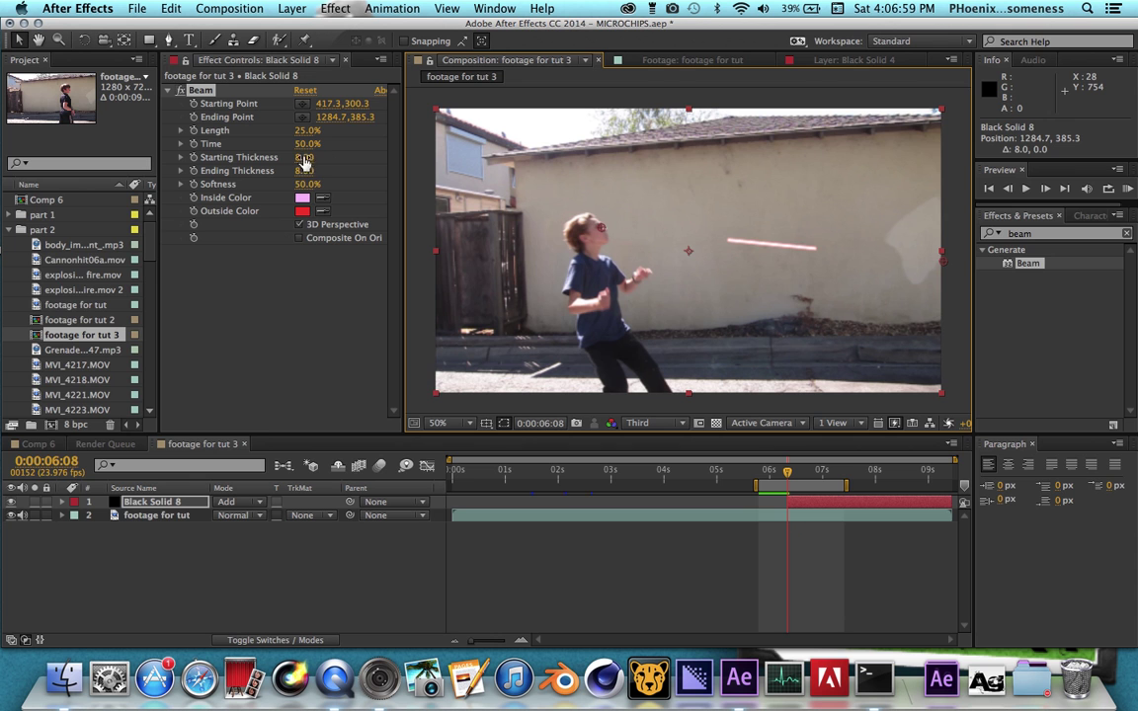
Set Beam Length to 100%, align its start on the eye, thicken the start and soften it.
left_click(302, 130)
type("100")
key("Return")
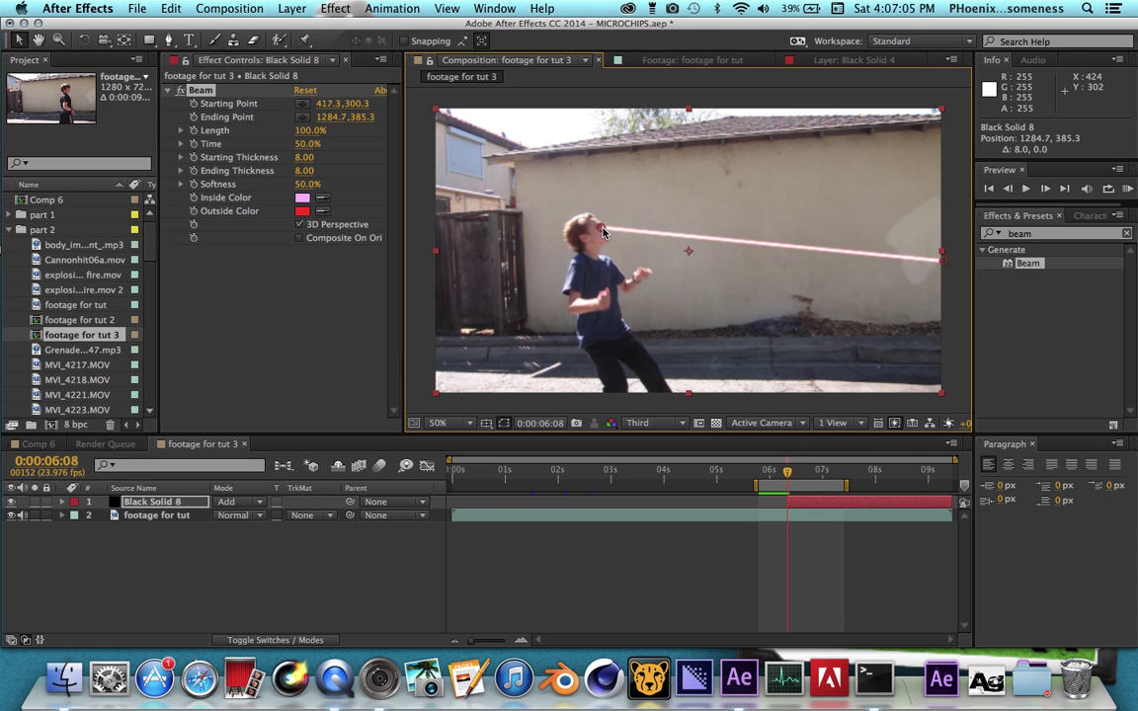
left_click_drag(602, 230, 606, 231)
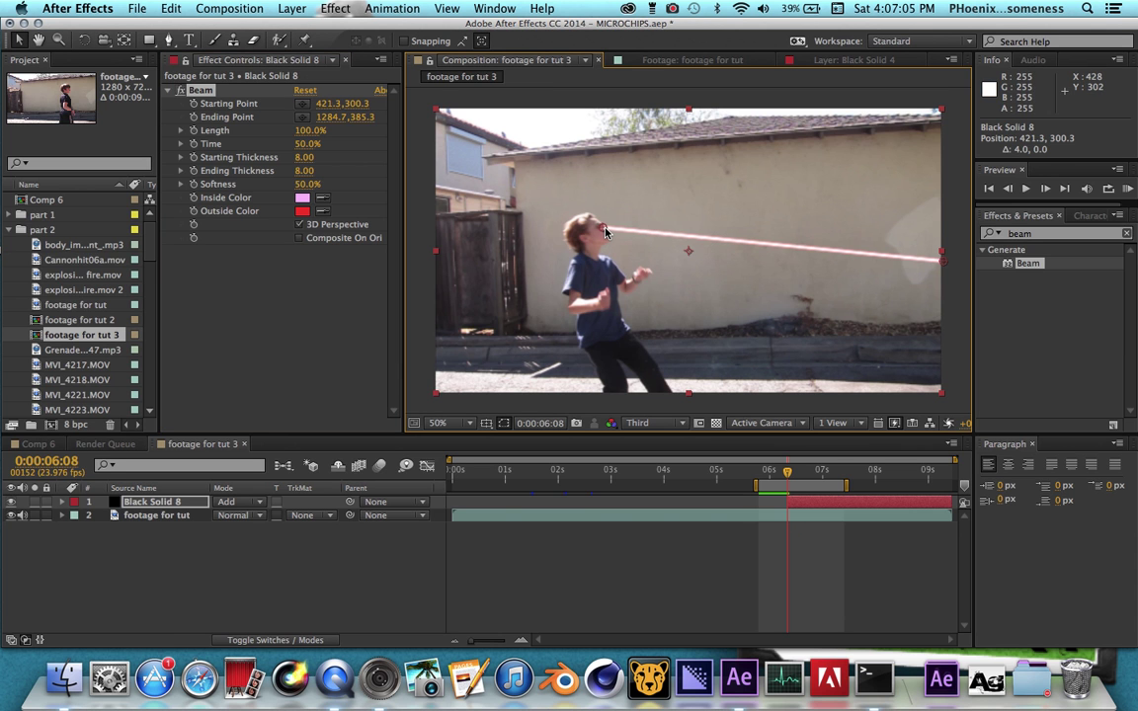
left_click(301, 157)
left_click_drag(301, 157, 458, 150)
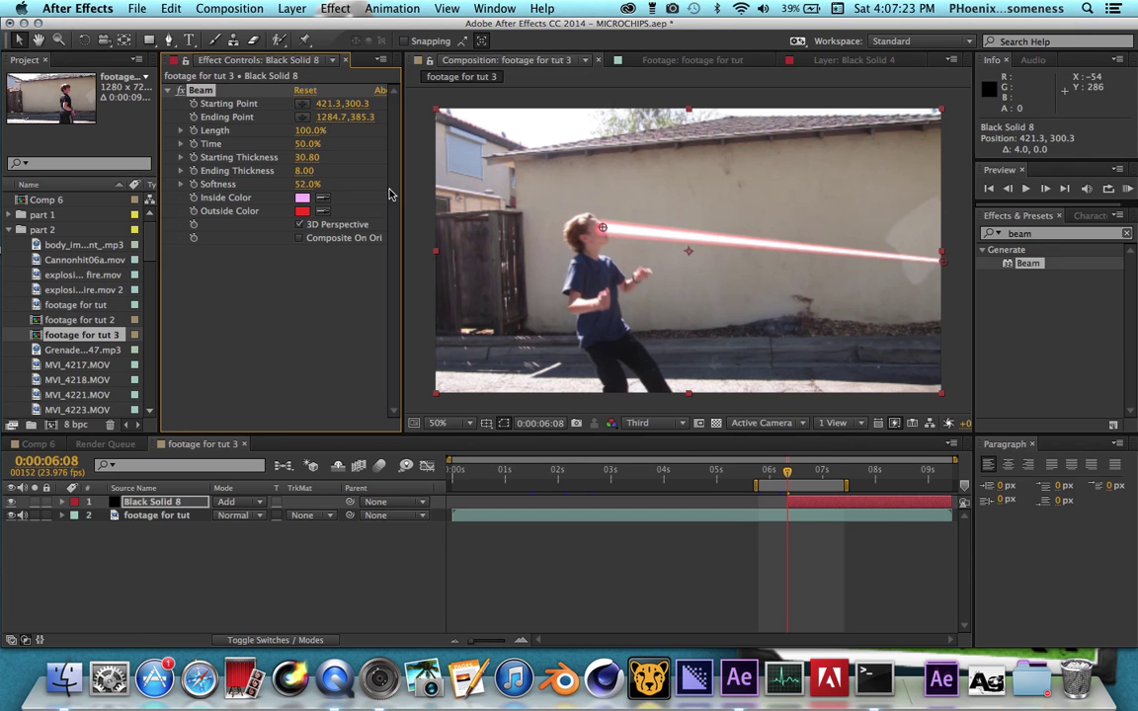
left_click_drag(378, 189, 914, 229)
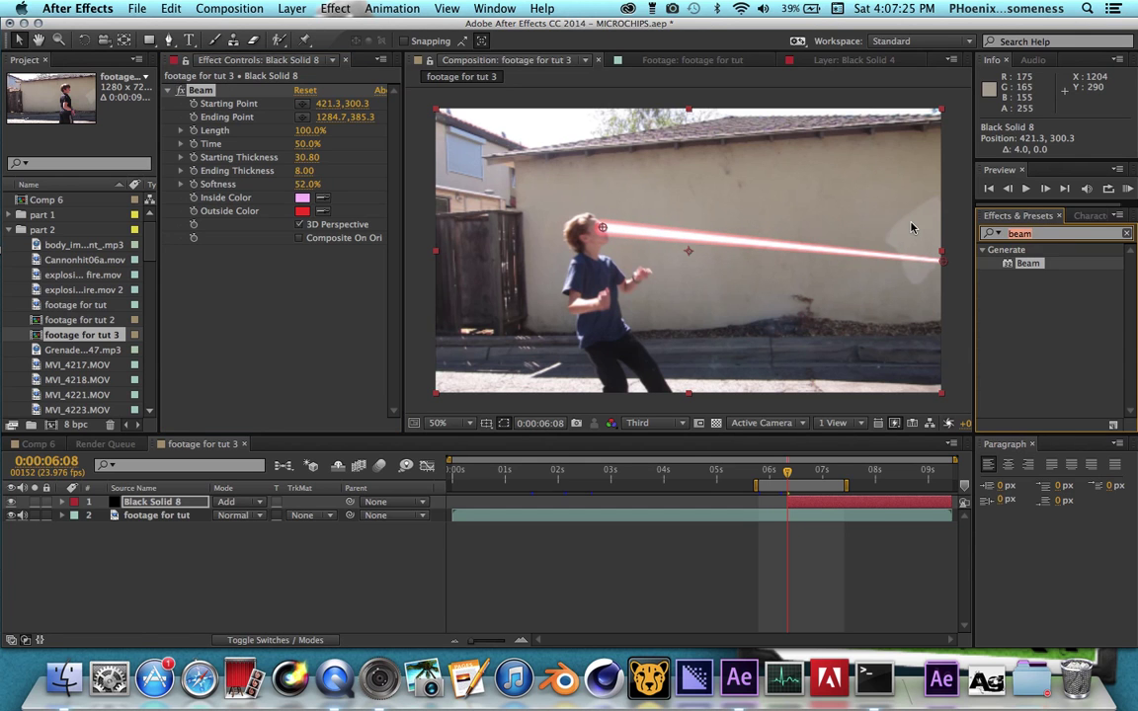
Apply Gaussian Blur of 7.2 to the beam solid and expand its timeline properties.
key("BackSpace")
key("BackSpace")
key("BackSpace")
type("gasu")
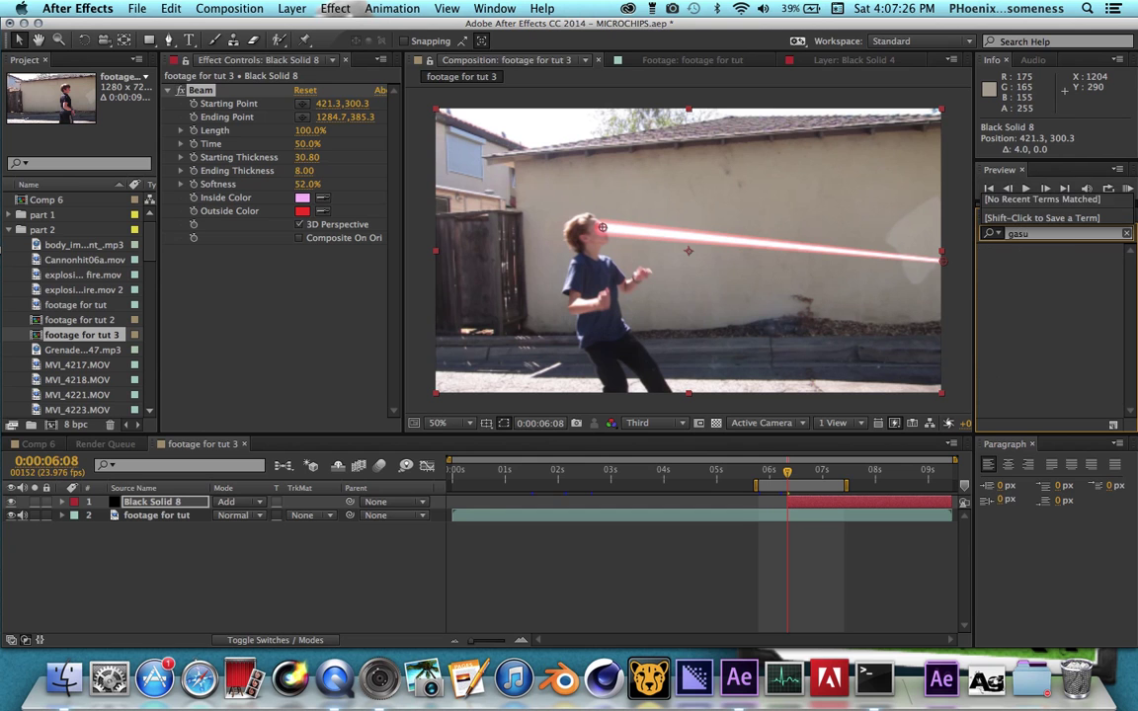
key("BackSpace")
key("BackSpace")
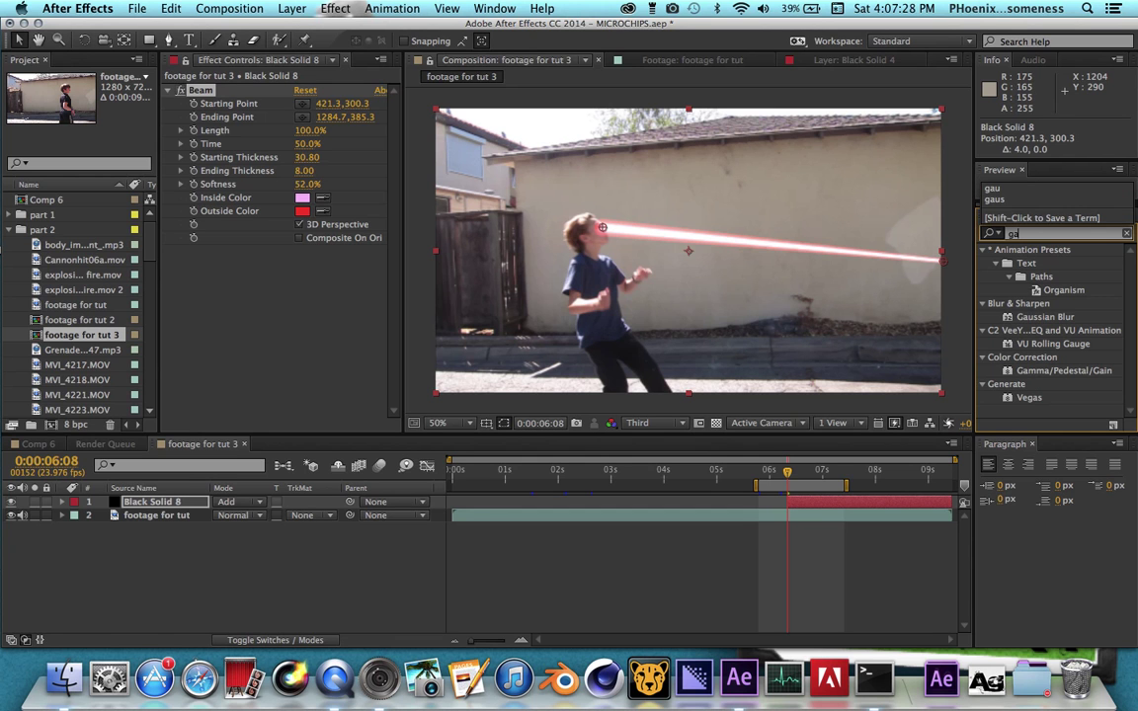
left_click_drag(1044, 316, 375, 205)
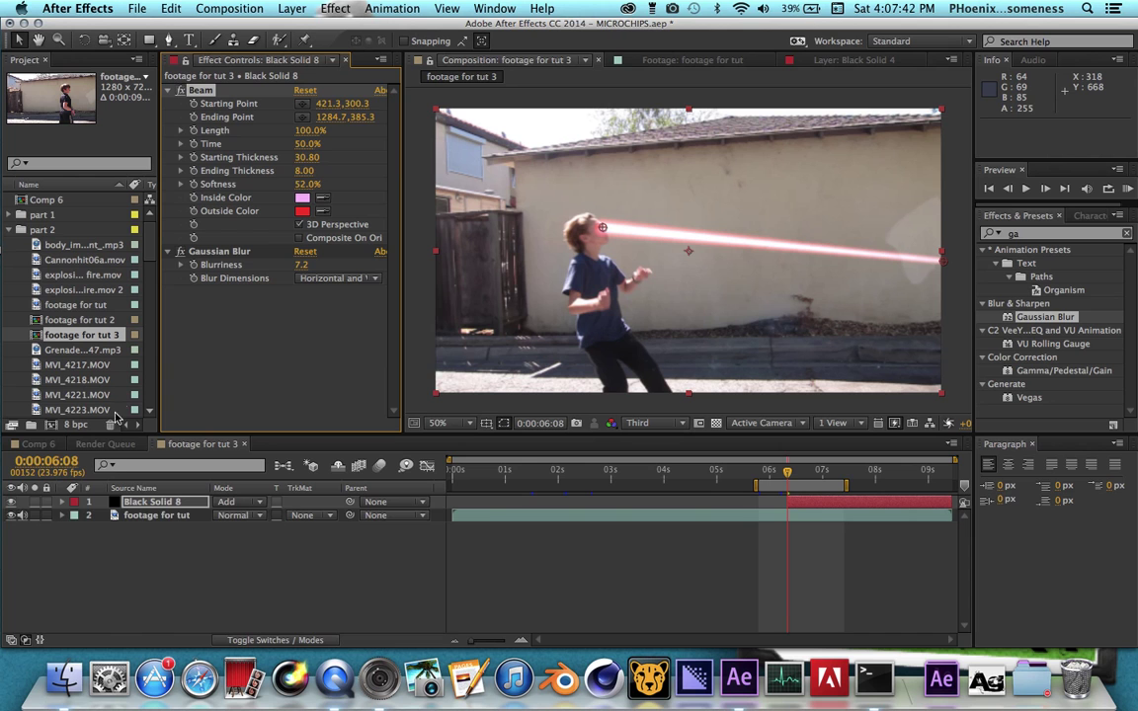
left_click(61, 501)
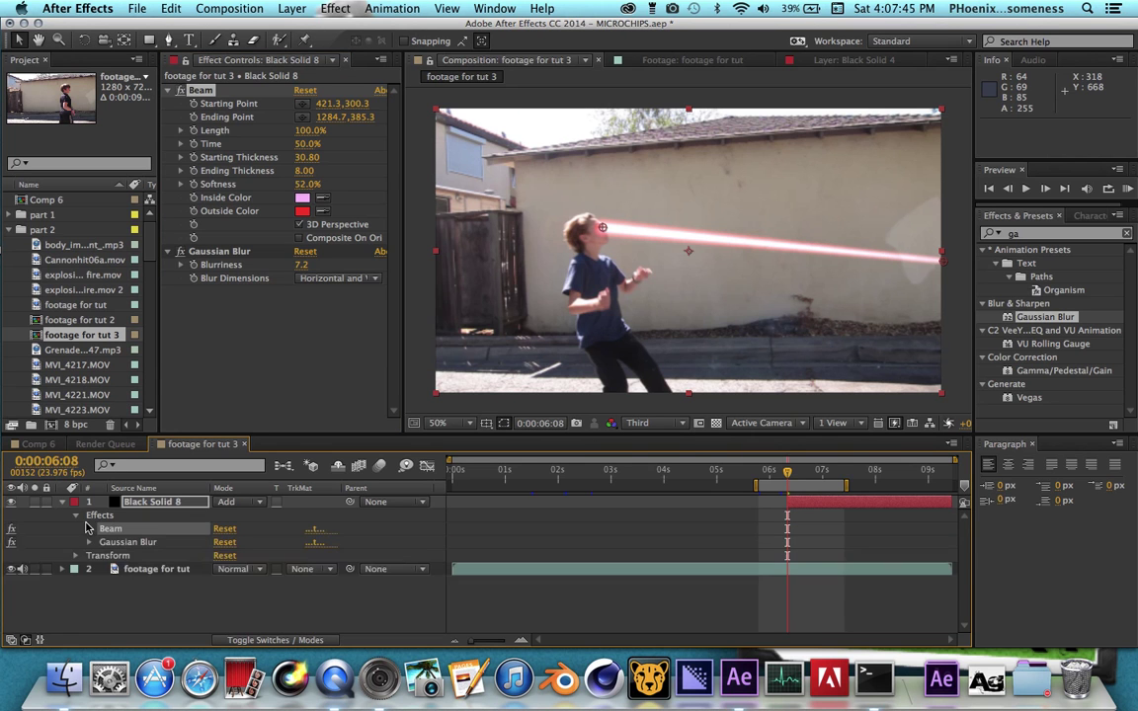
Keyframe the beam end at the boy's head, then shoot it to the right edge two frames later.
left_click(89, 530)
left_click(116, 515)
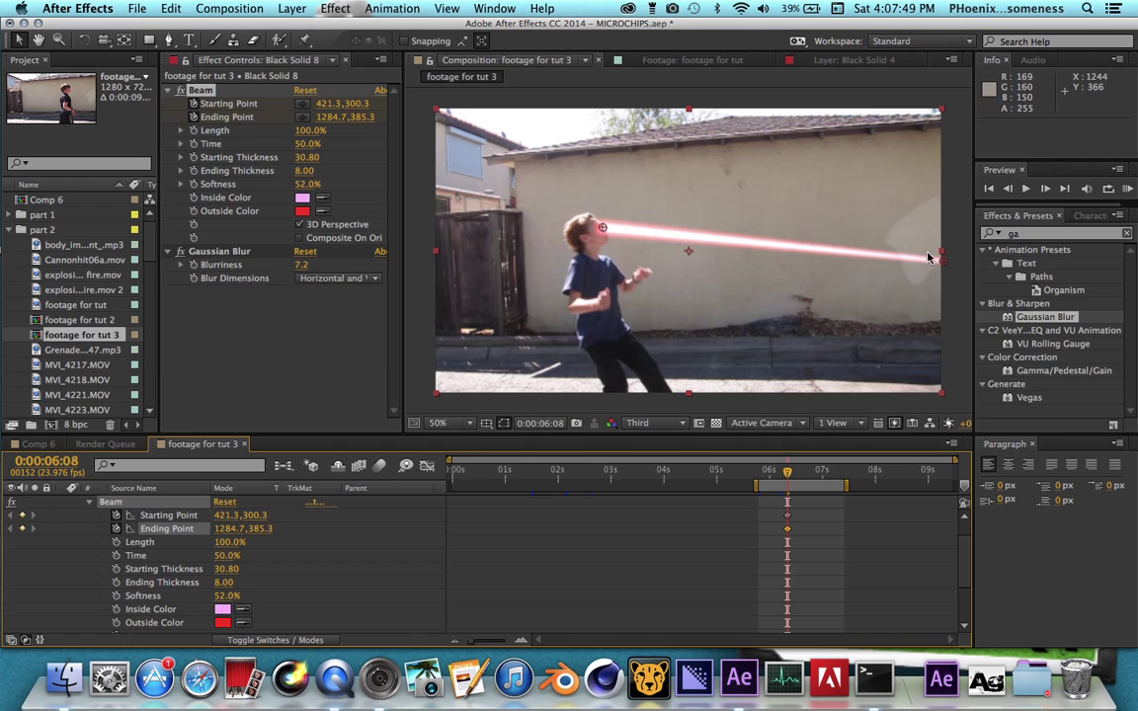
left_click_drag(943, 261, 610, 230)
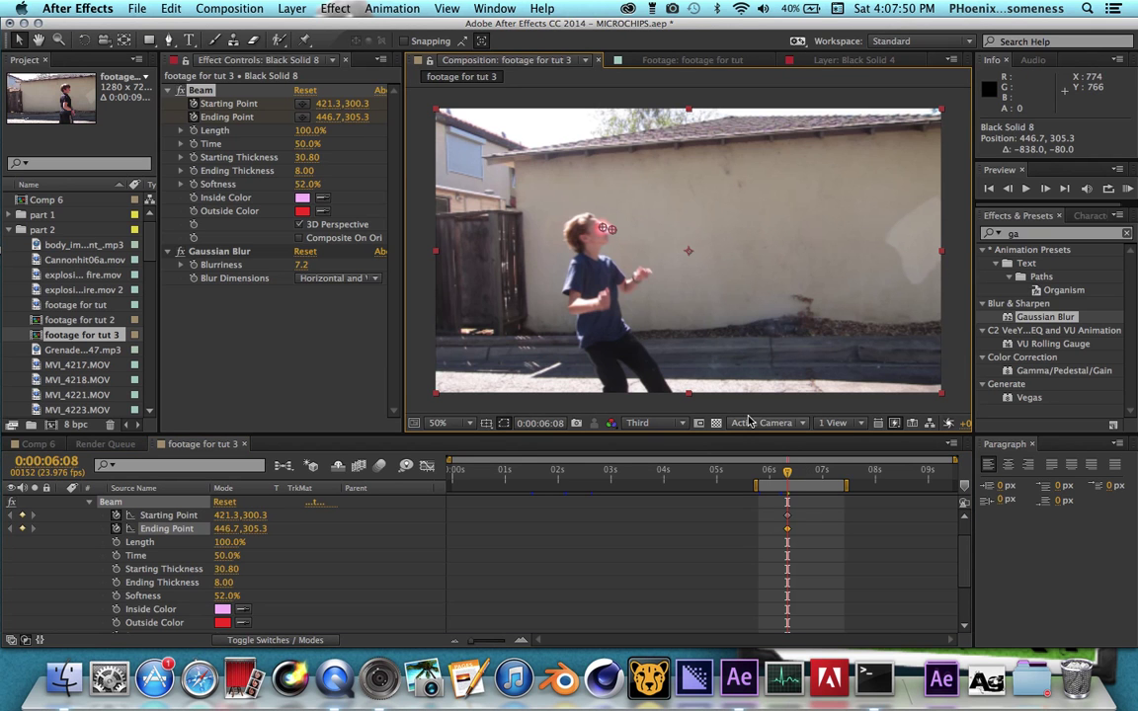
left_click(790, 473)
left_click(790, 473)
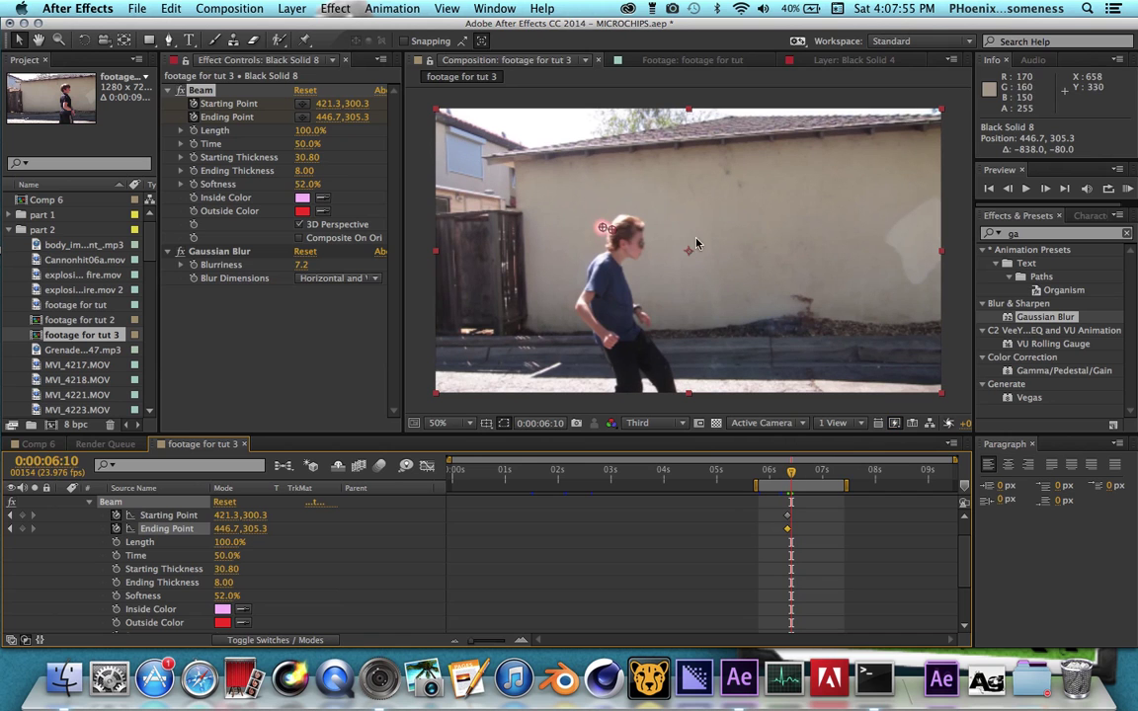
mouse_move(611, 230)
left_mouse_down()
mouse_move(923, 242)
mouse_move(946, 254)
left_mouse_up()
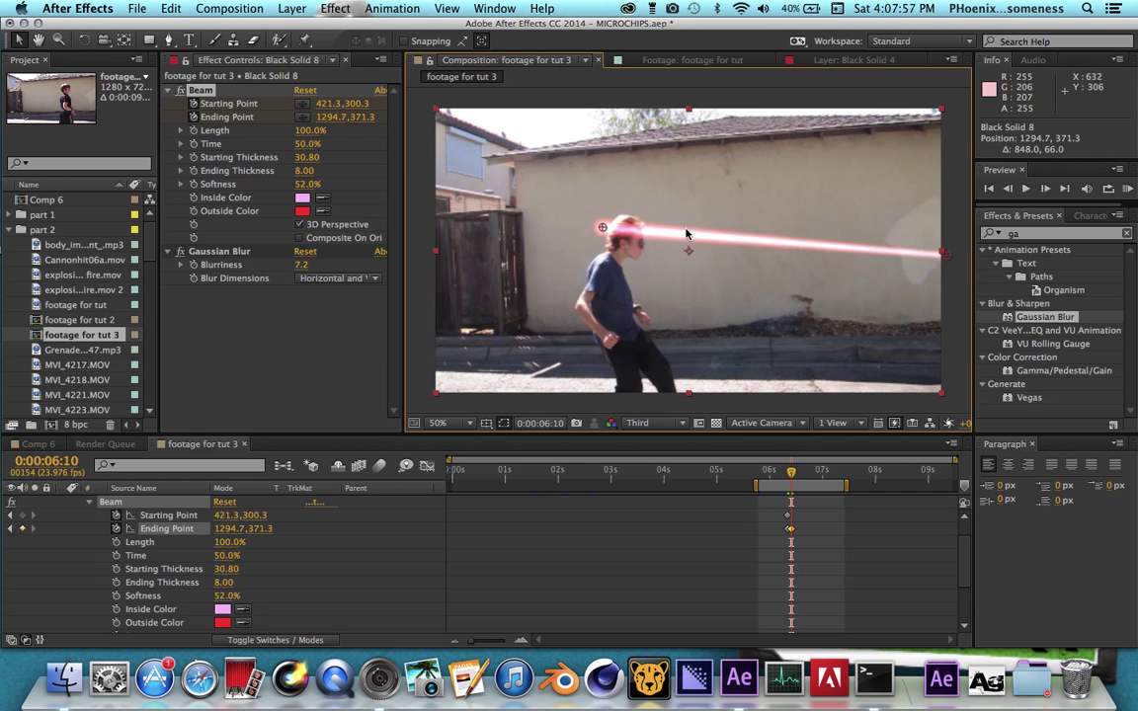
mouse_move(601, 227)
left_mouse_down()
mouse_move(653, 234)
mouse_move(636, 248)
left_mouse_up()
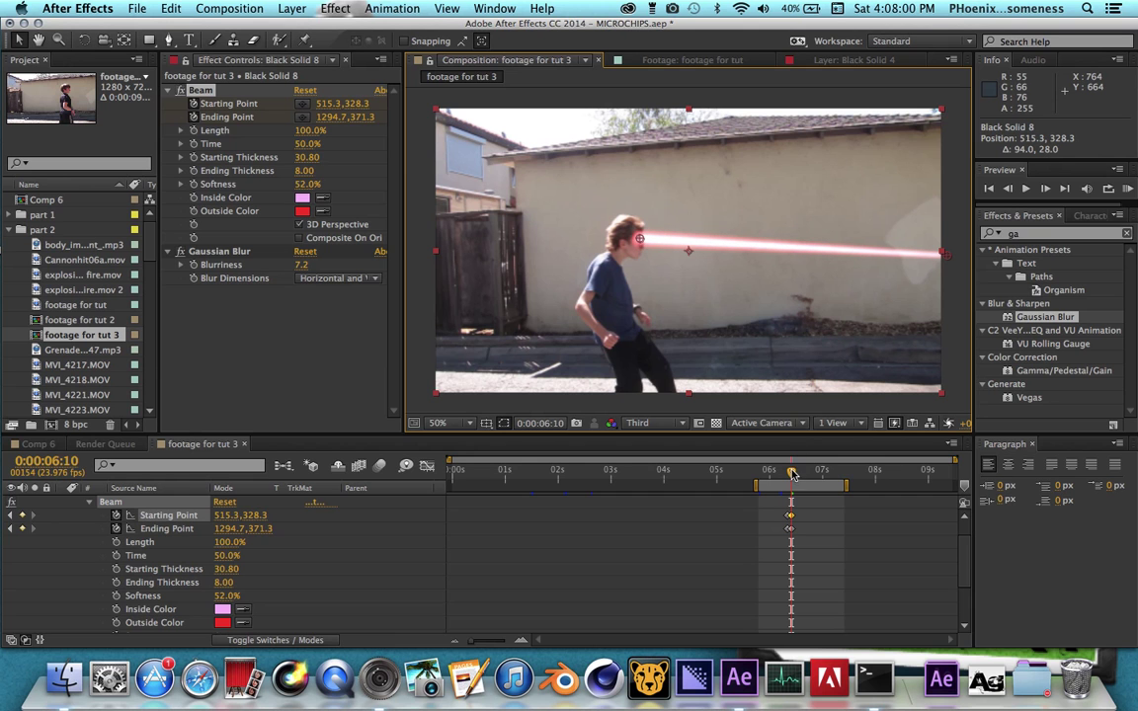
Keyframe the beam start collapsing to the right edge, then trim the layer's out point at 6:14.
left_click_drag(792, 473, 796, 472)
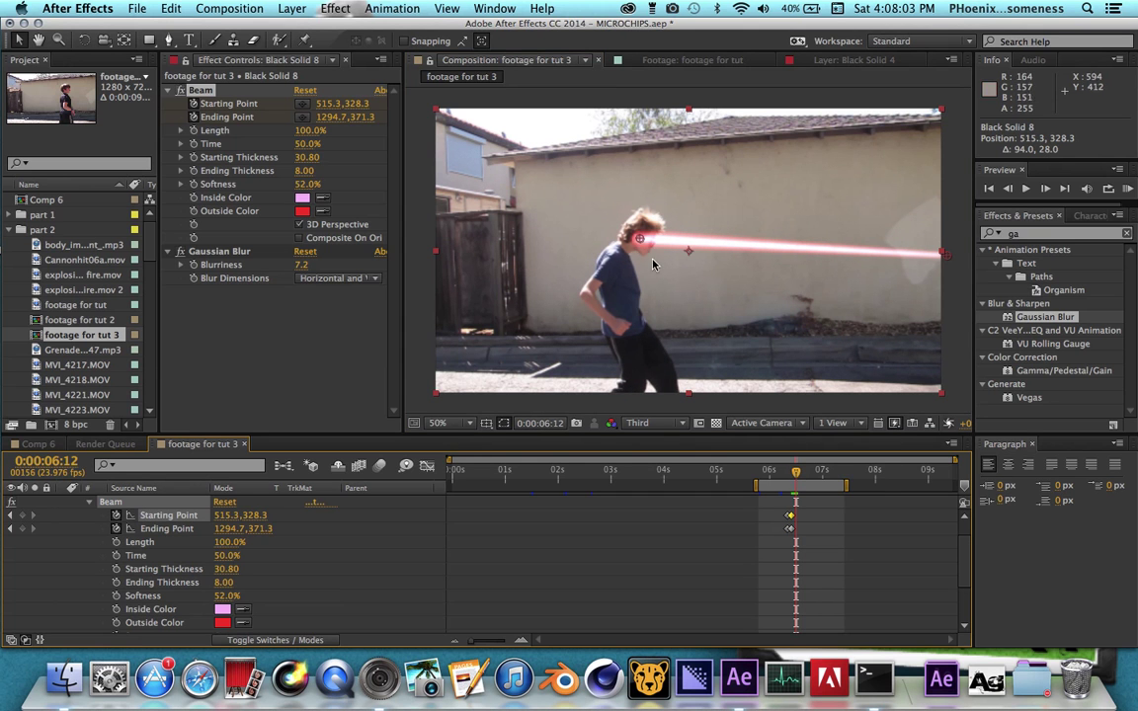
left_click_drag(639, 238, 660, 236)
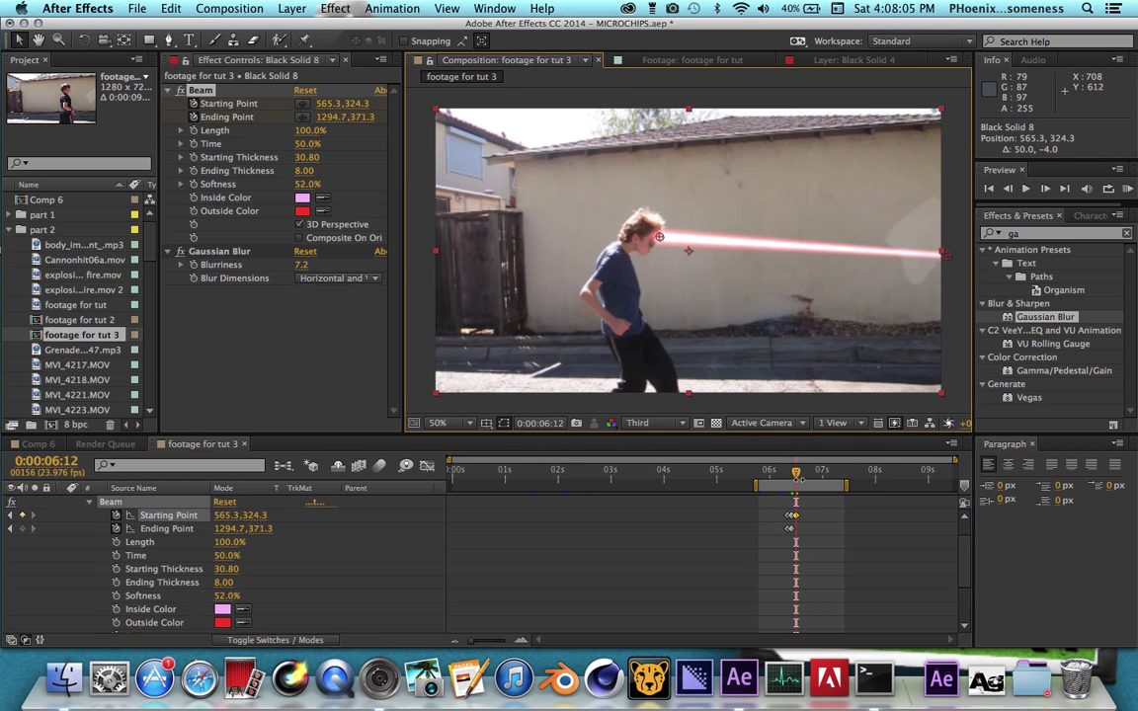
left_click(22, 529)
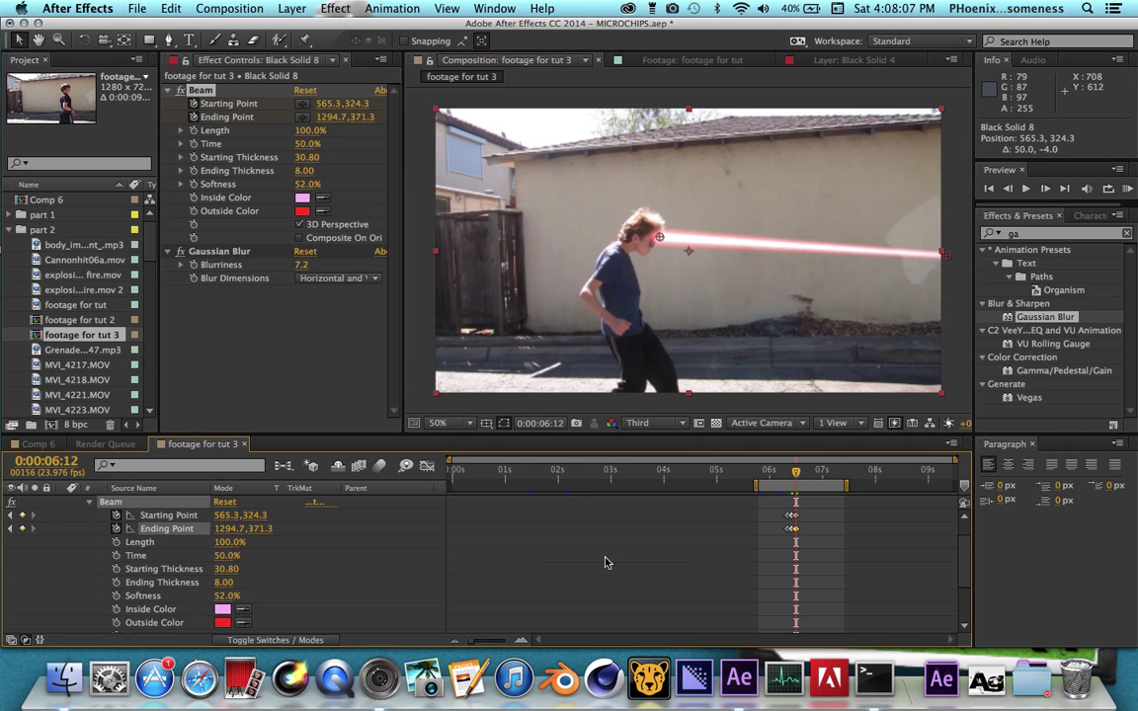
left_click_drag(796, 475, 800, 472)
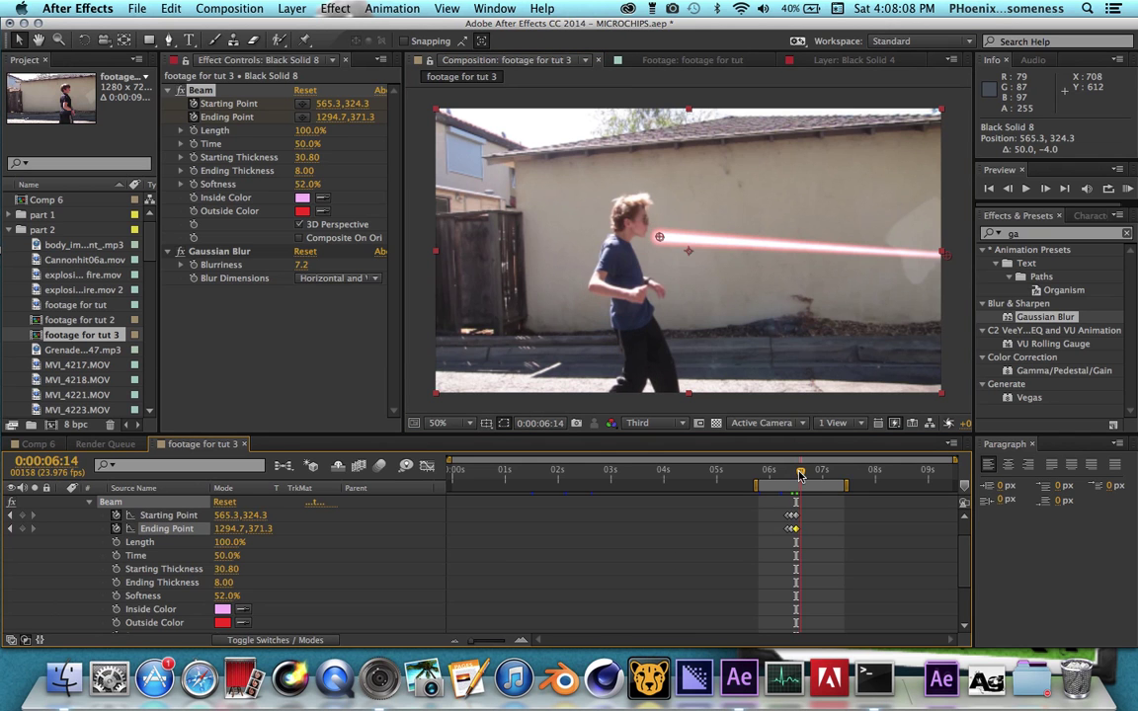
left_click_drag(751, 241, 941, 256)
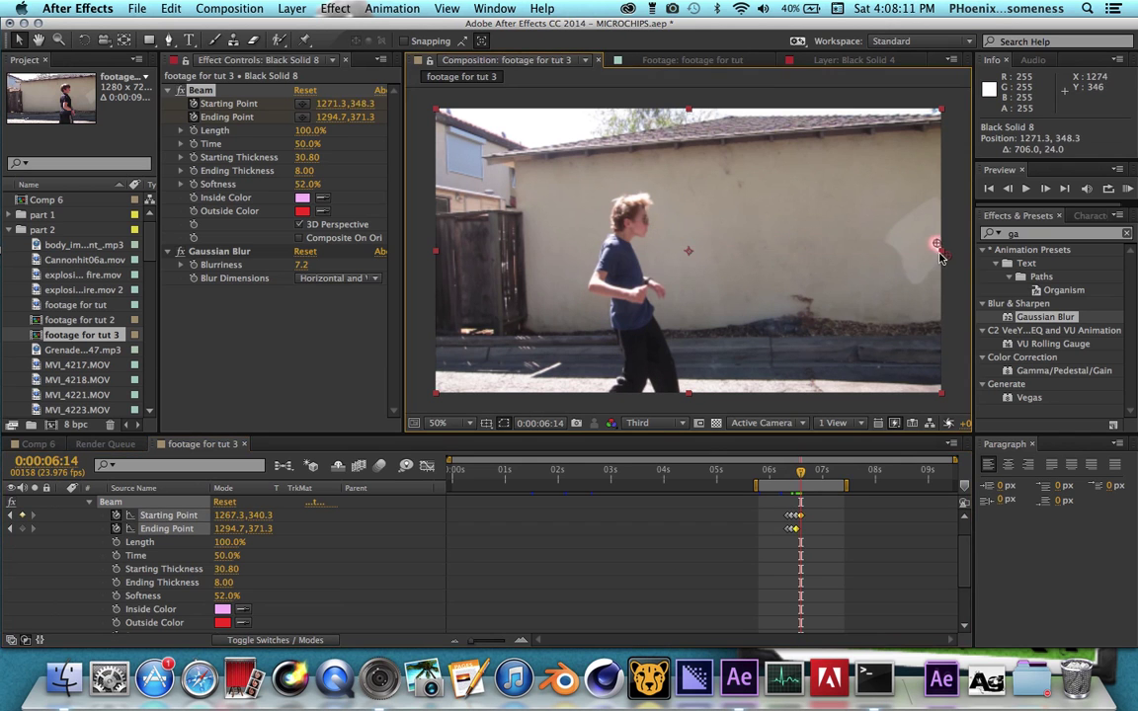
left_click(89, 502)
key("alt+bracketright")
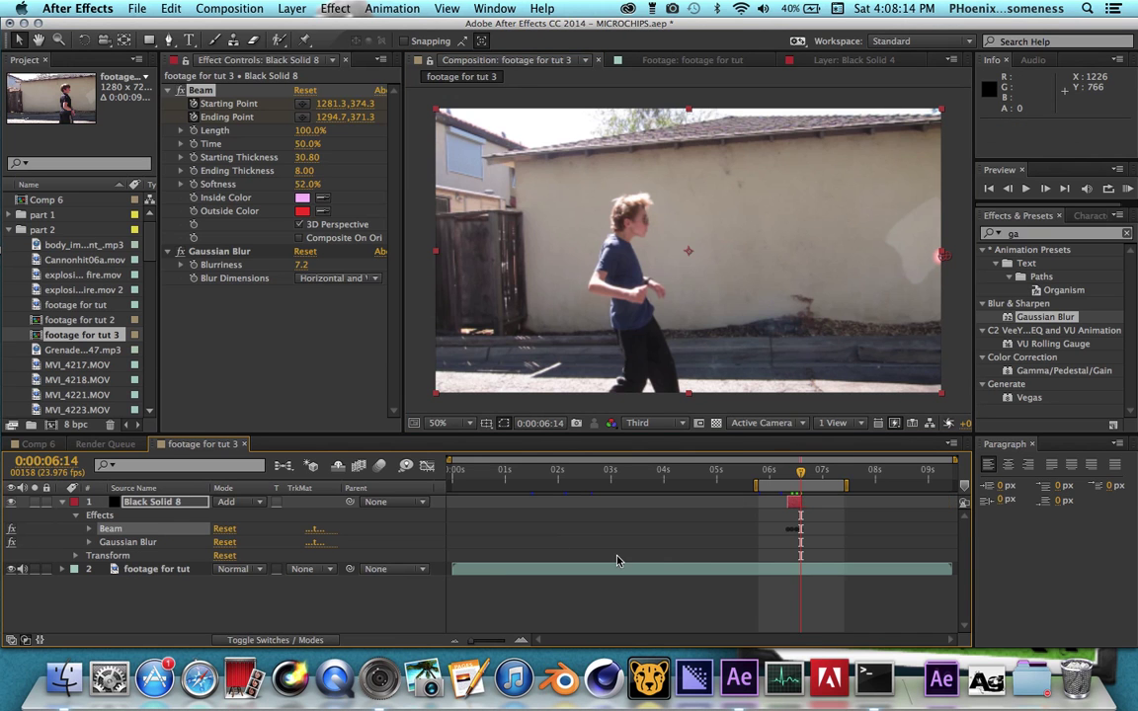
left_click(64, 504)
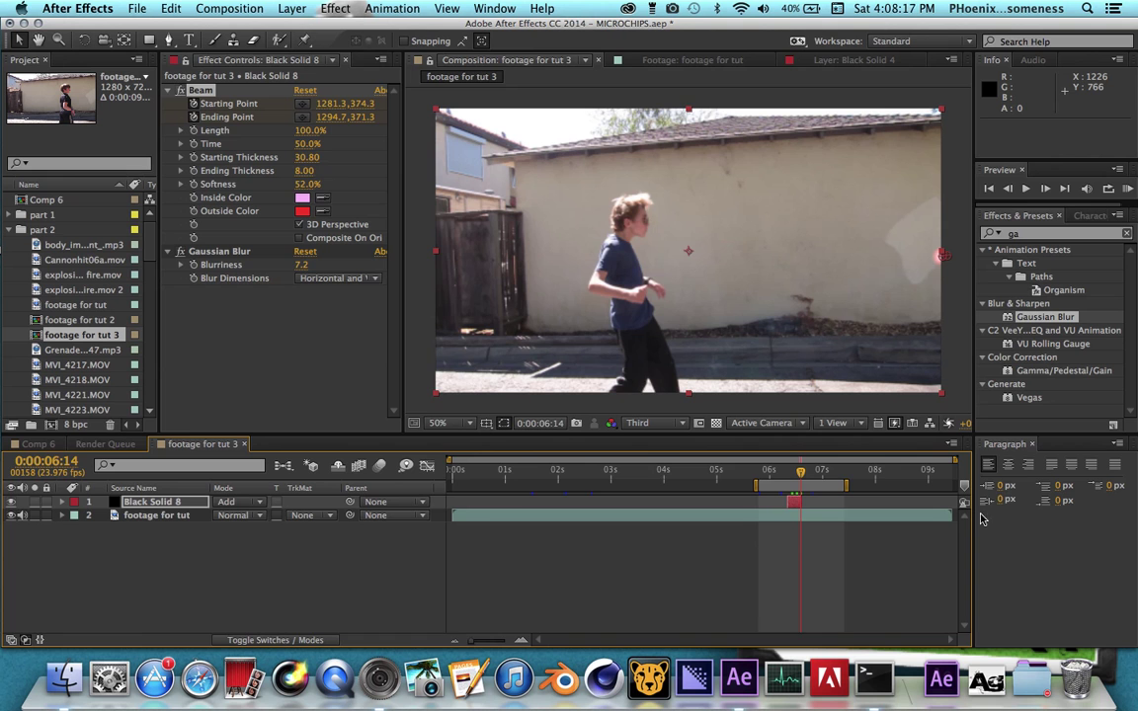
left_click(1128, 189)
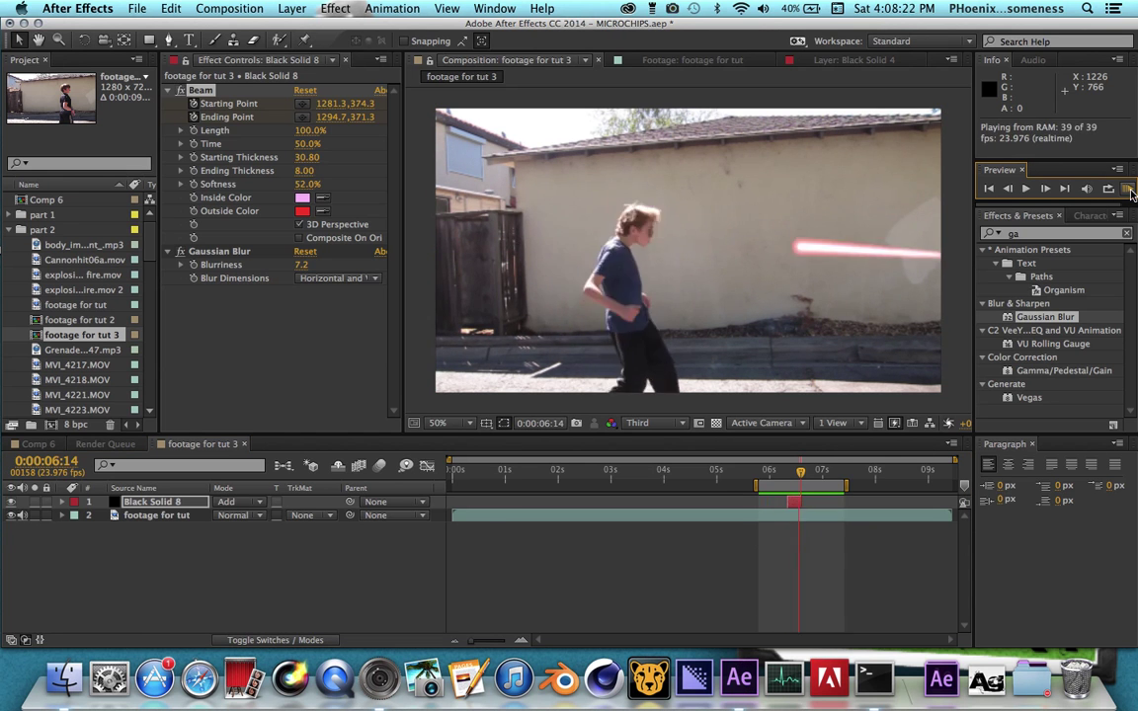
left_click(820, 462)
left_click_drag(811, 469, 790, 471)
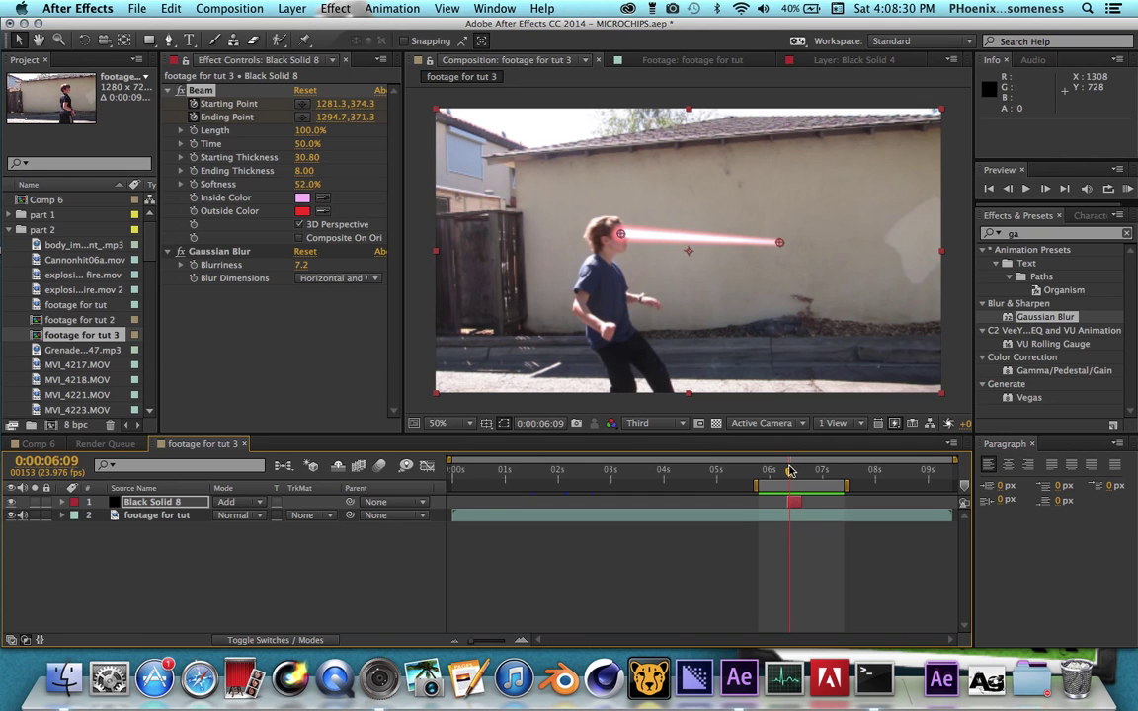
left_click(195, 505)
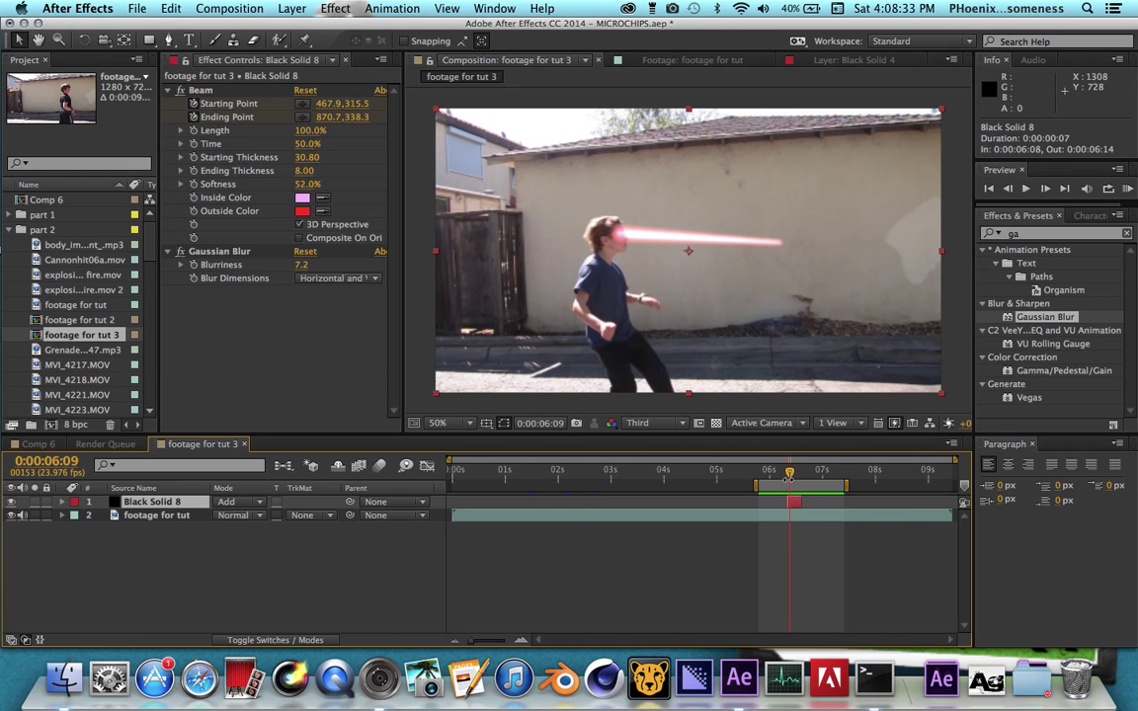
left_click_drag(790, 474, 792, 474)
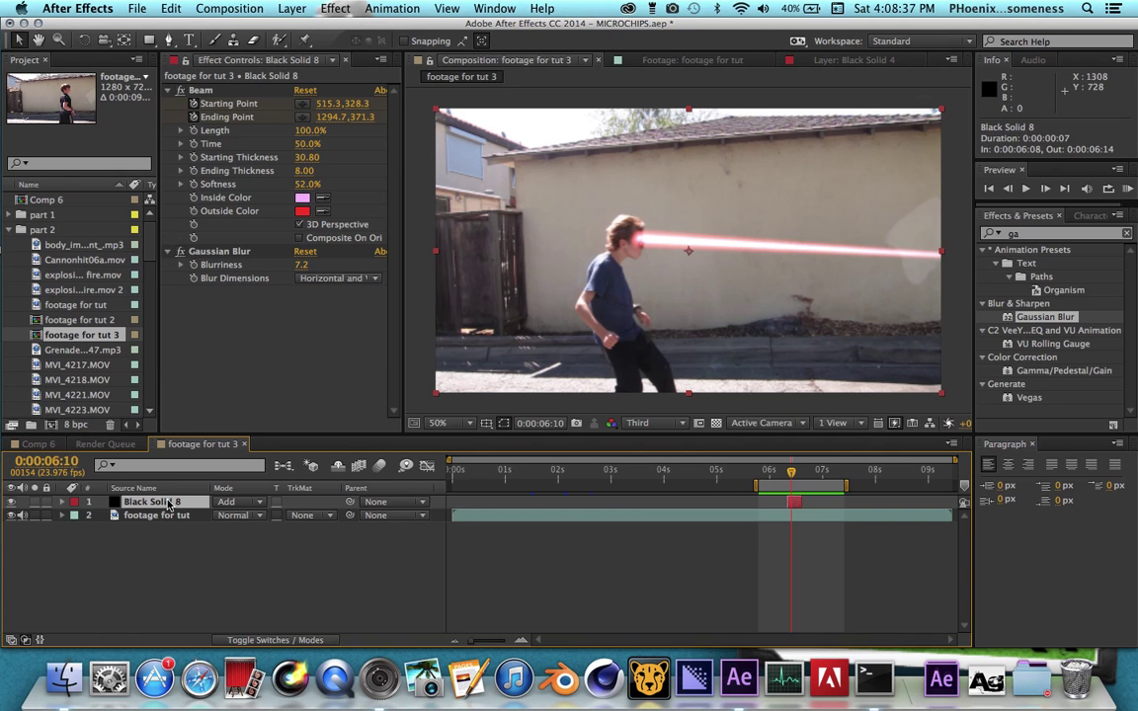
Duplicate Black Solid 8, shift the copy down onto the other eye, and preview both beams.
key("super+d")
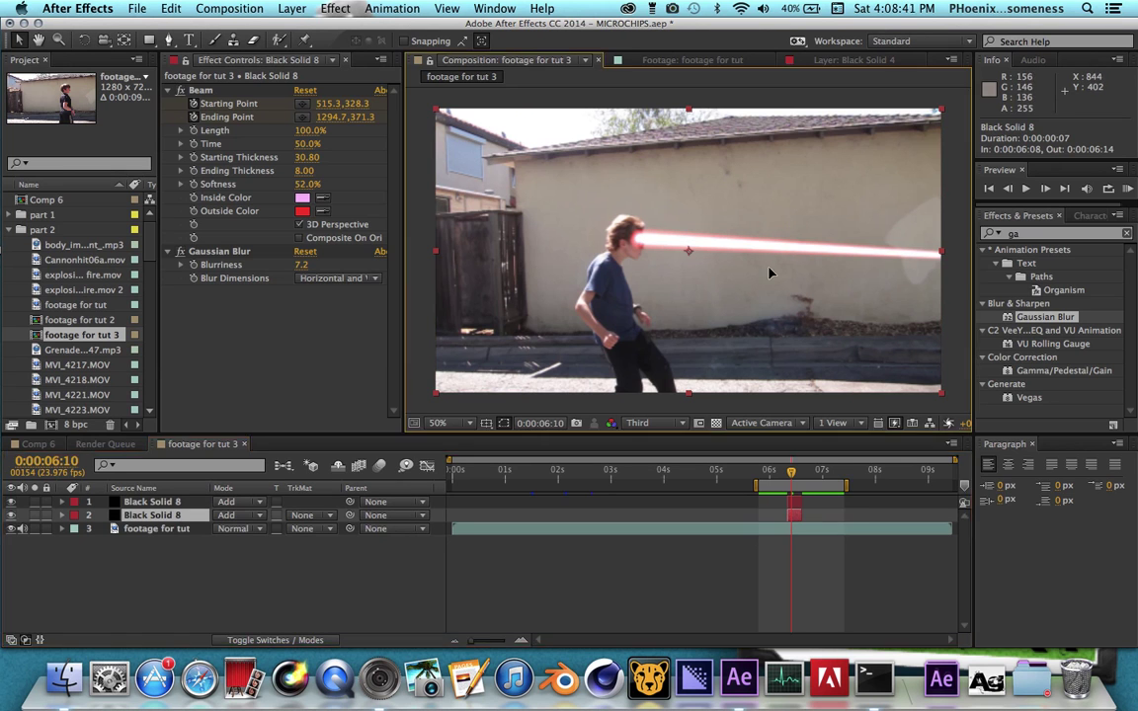
left_click_drag(770, 270, 770, 284)
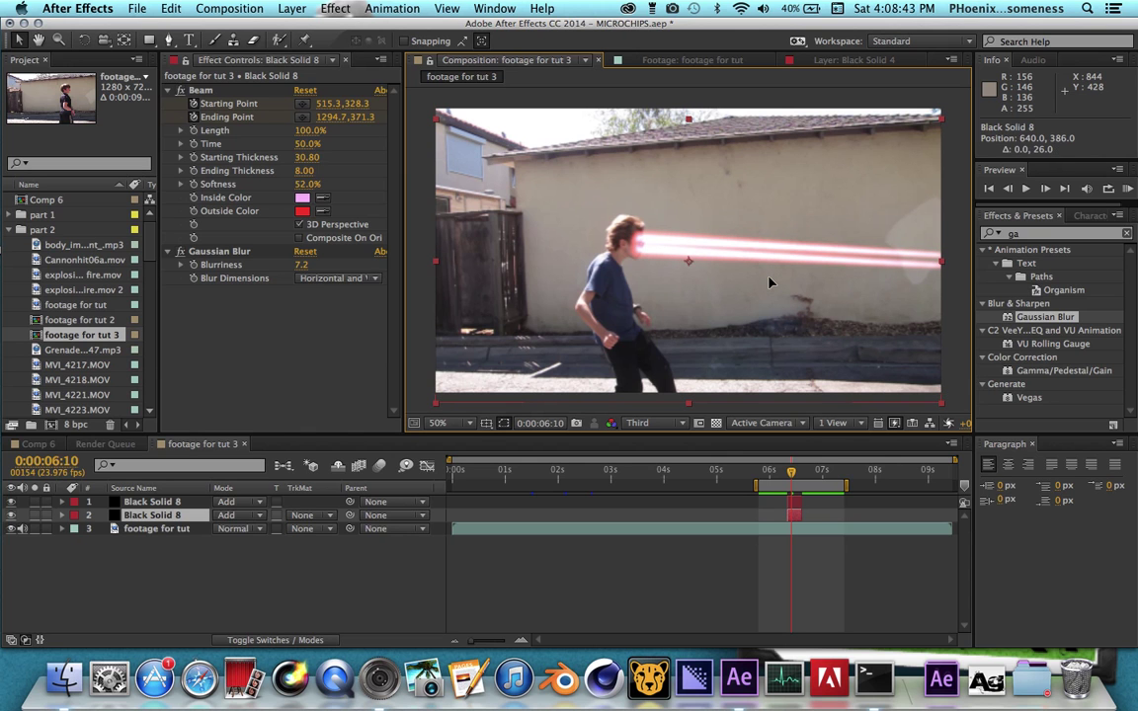
left_click_drag(771, 283, 776, 282)
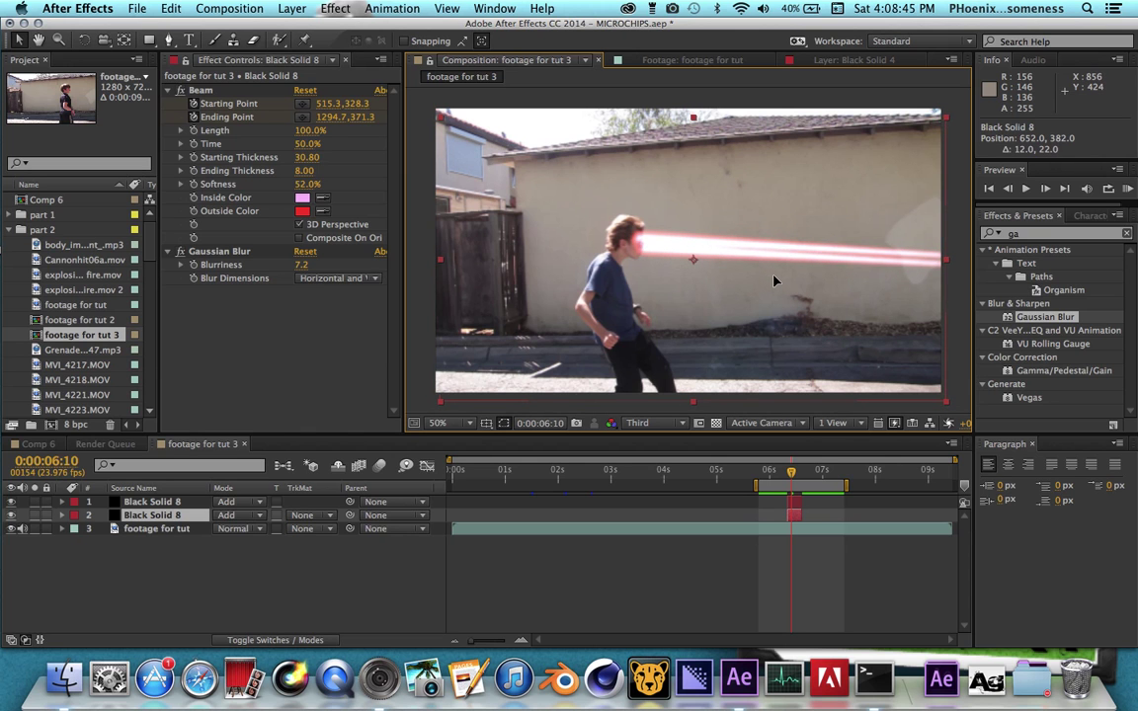
left_click(1131, 189)
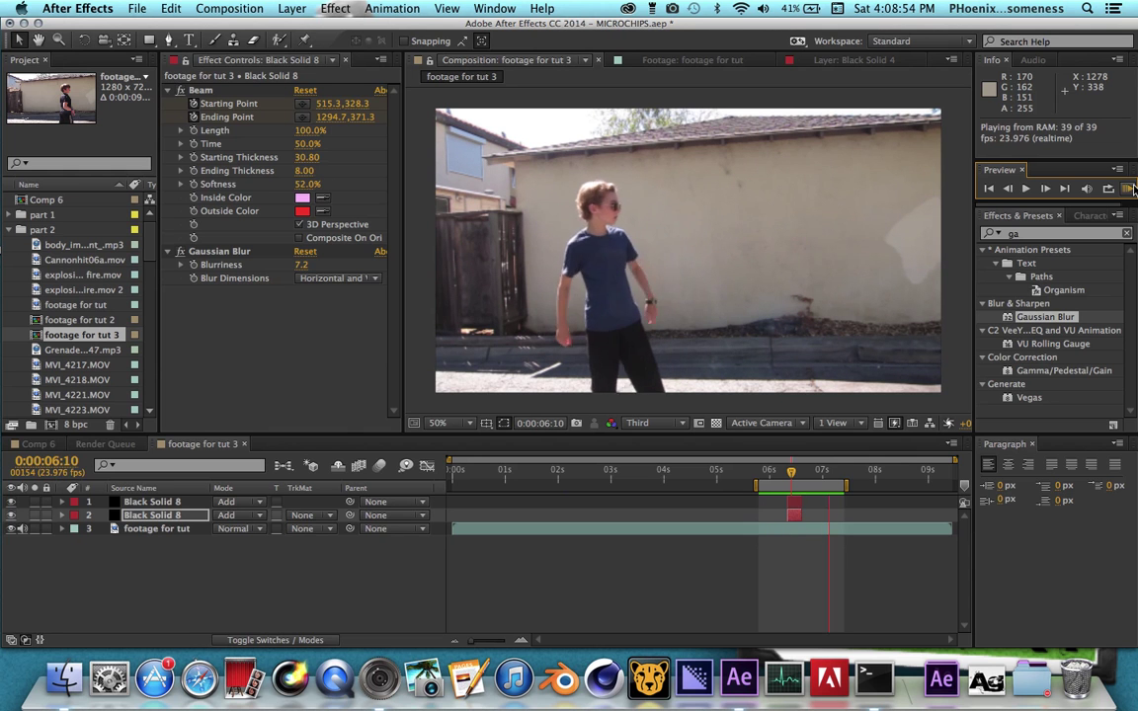
left_click(813, 456)
At 6:08, search for lens and duplicate the top beam solid, stripping all its effects.
left_click_drag(831, 476, 788, 476)
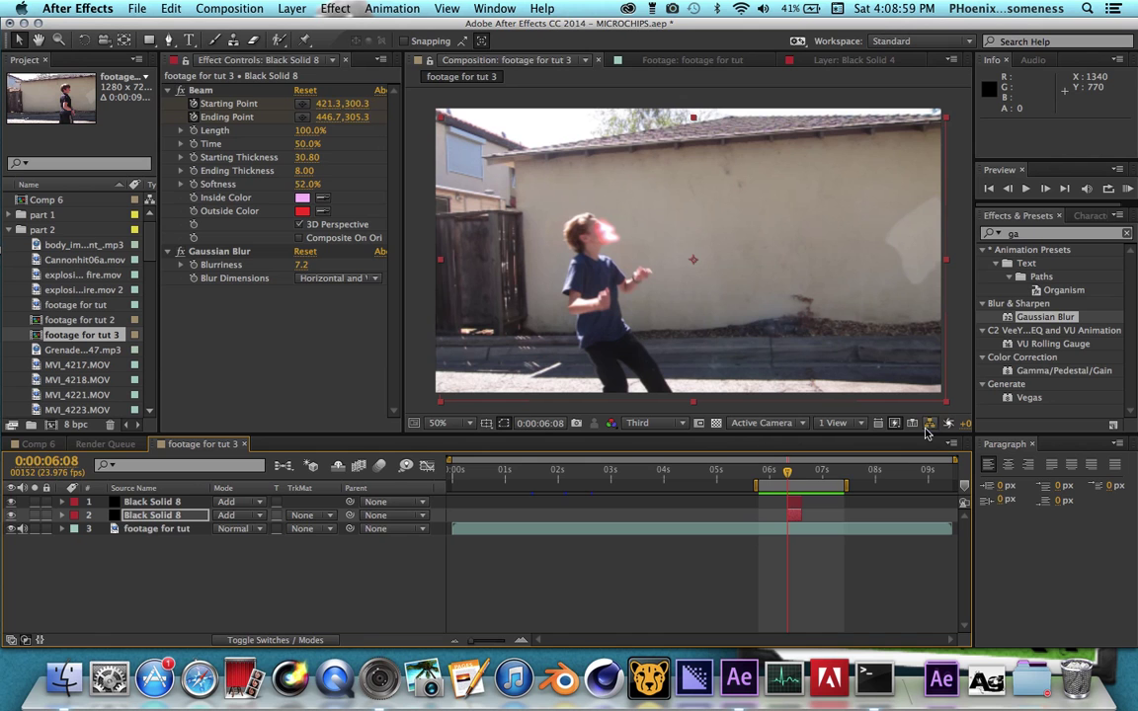
key("BackSpace")
key("BackSpace")
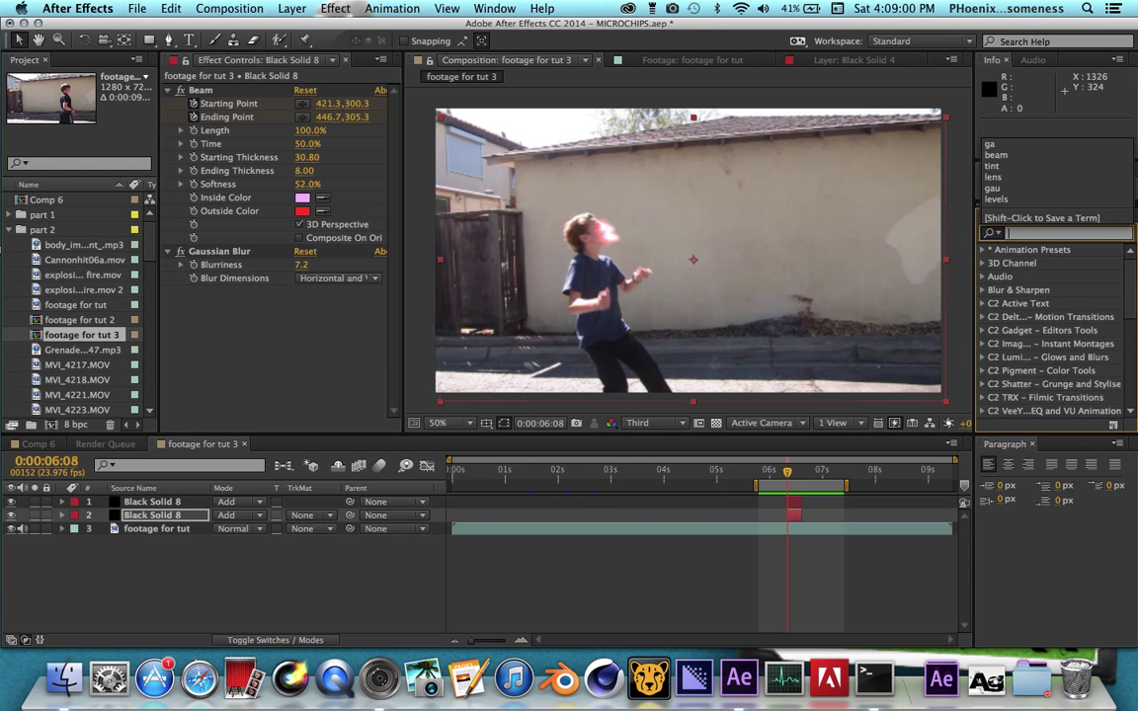
type("lens")
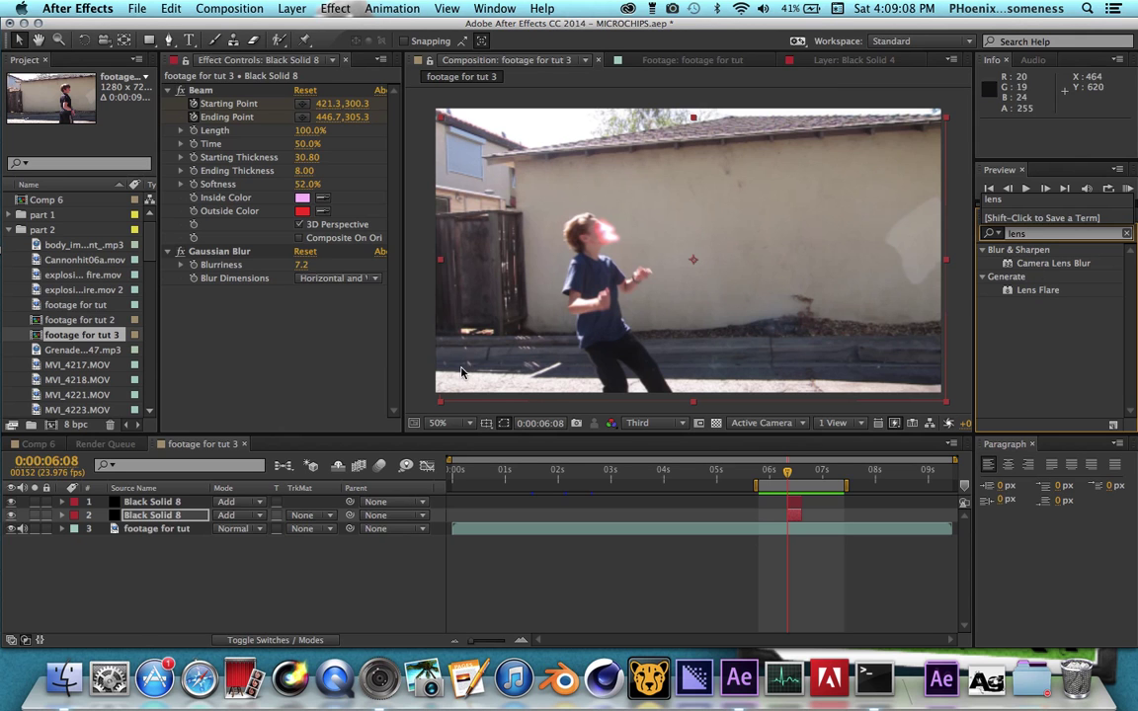
left_click(177, 504)
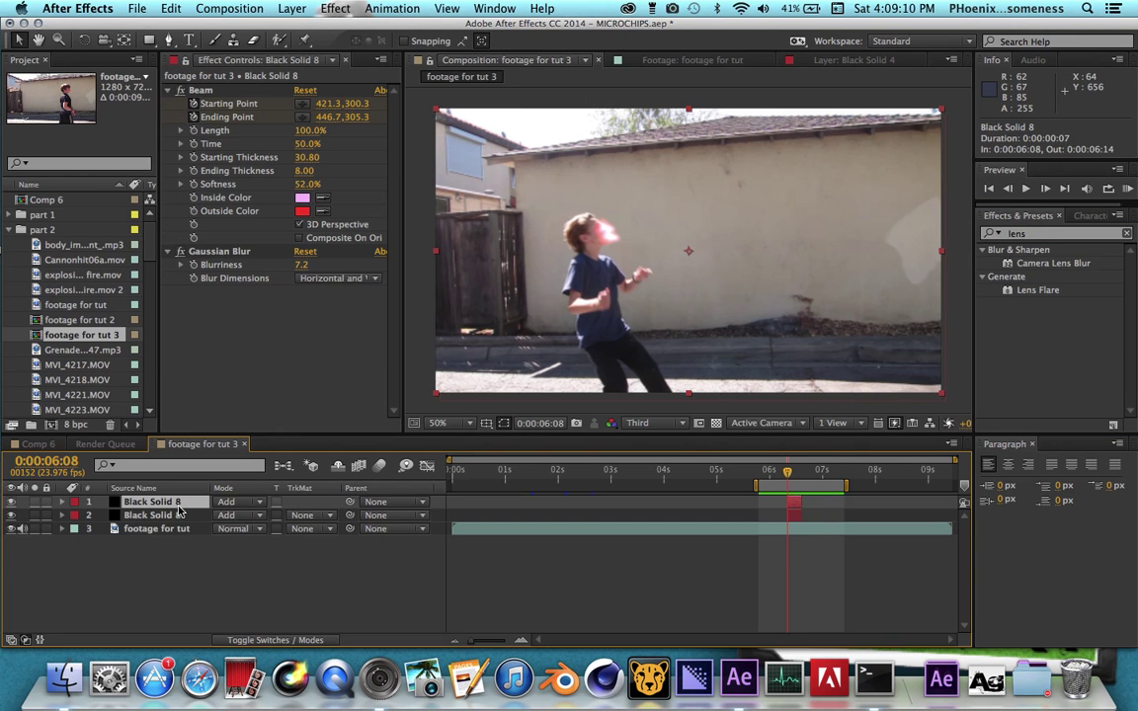
key("super+d")
left_click(61, 502)
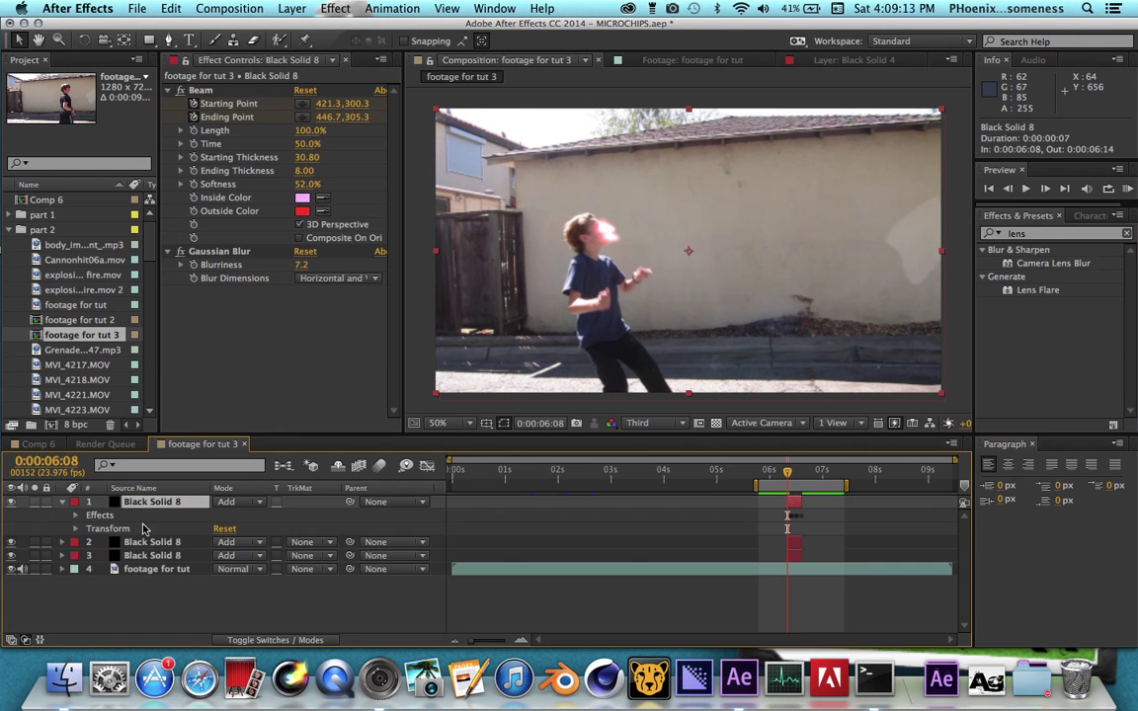
key("super+shift+e")
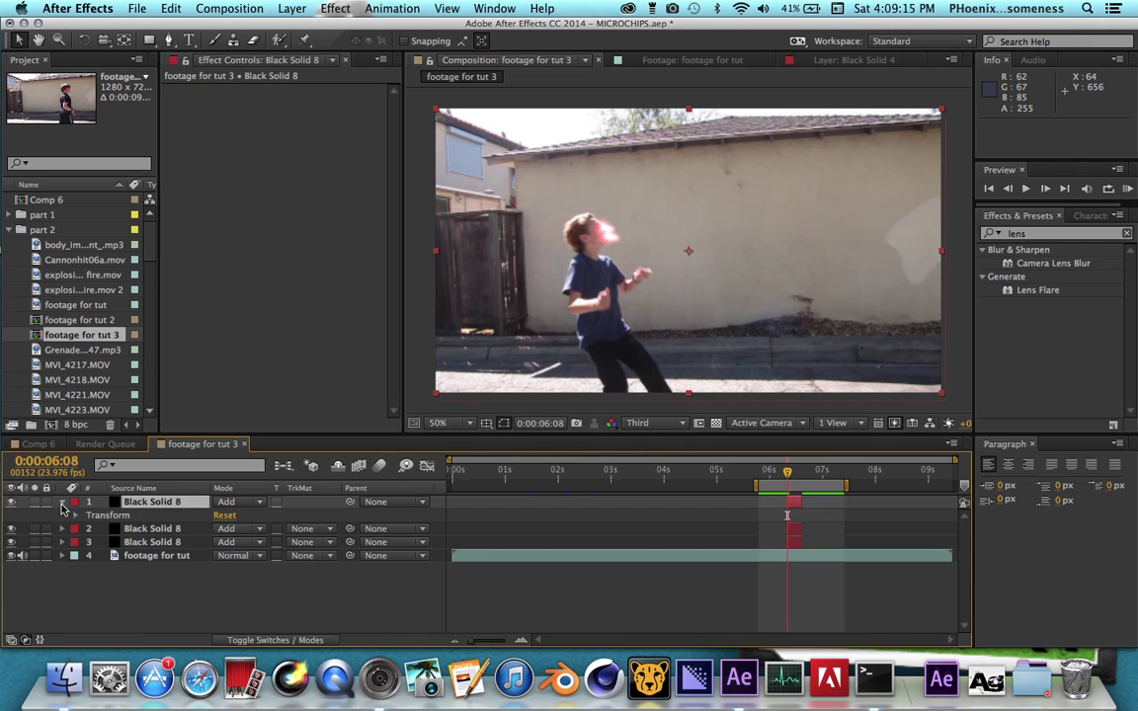
left_click(61, 502)
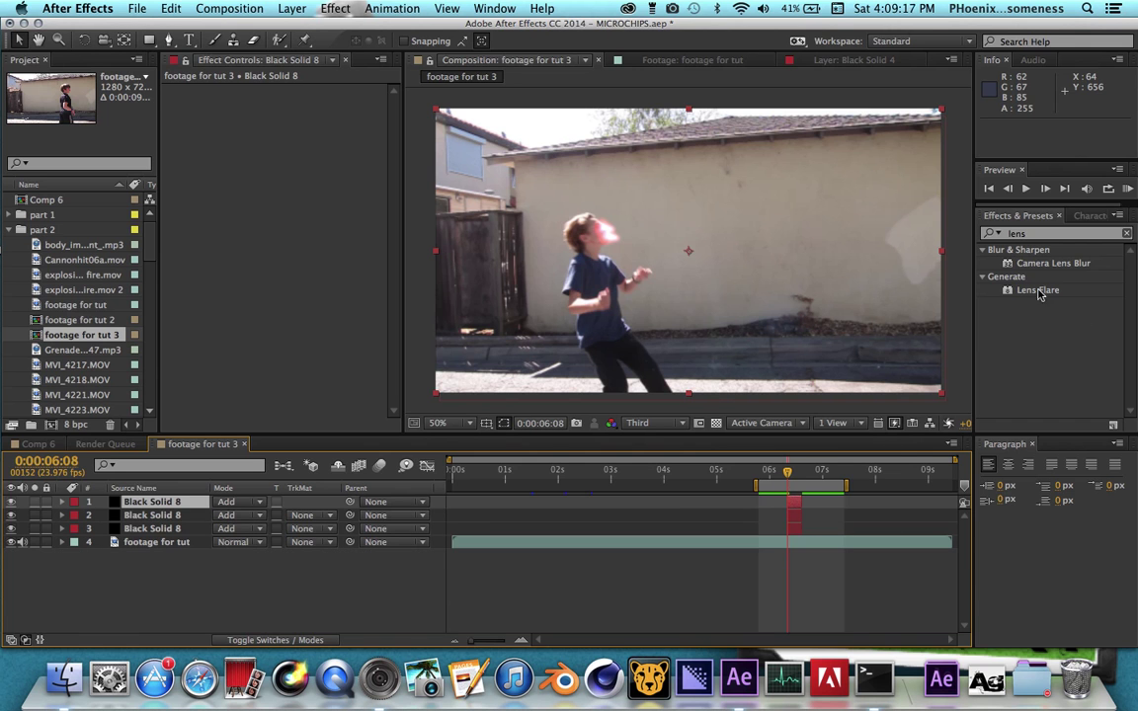
Apply a 35mm Prime Lens Flare to the empty solid and centre it on the actor's eyes.
double_click(1039, 290)
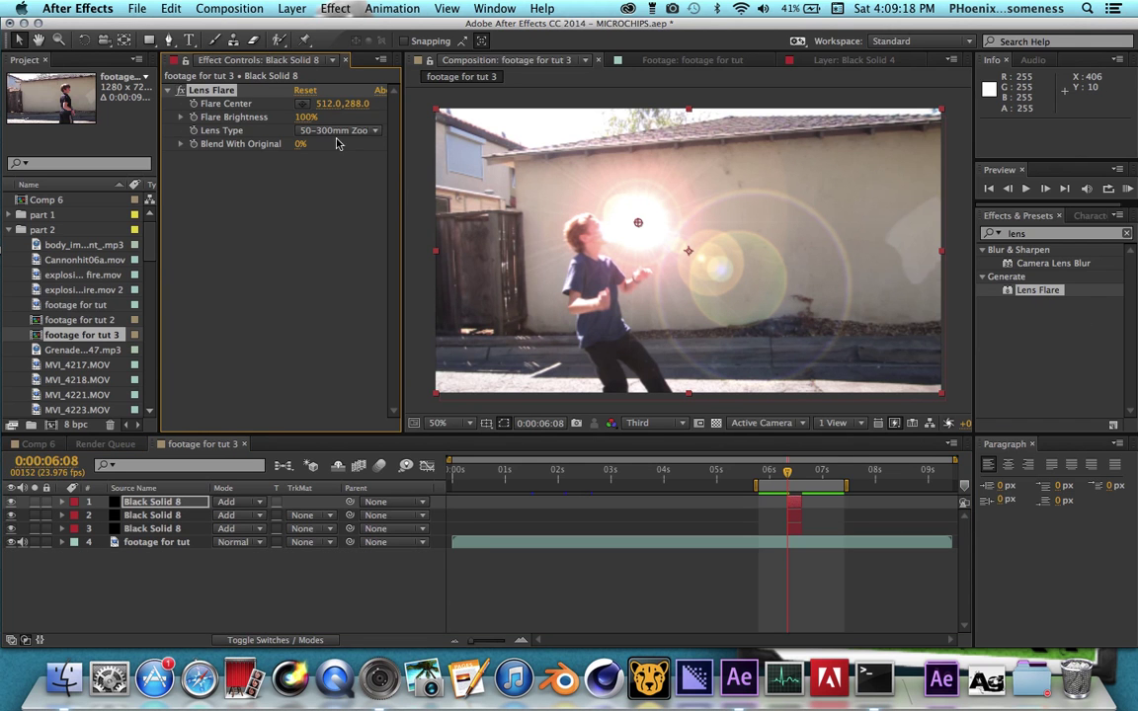
left_click(336, 130)
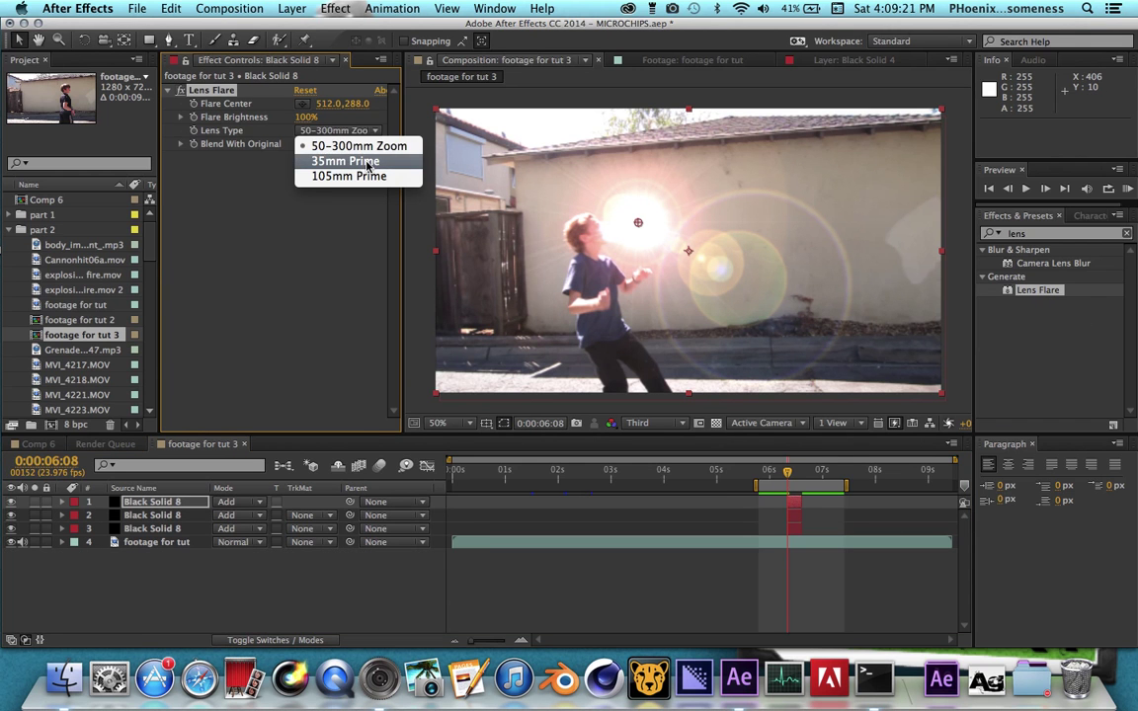
left_click(367, 161)
left_click(307, 130)
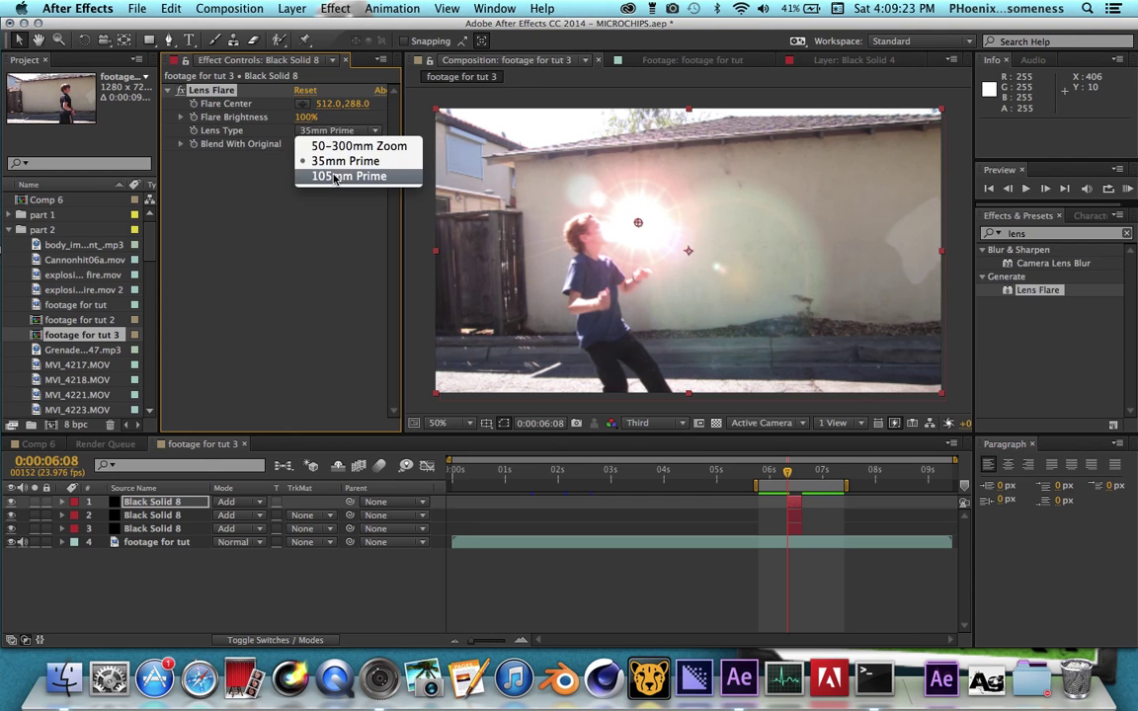
left_click(335, 177)
left_click(344, 132)
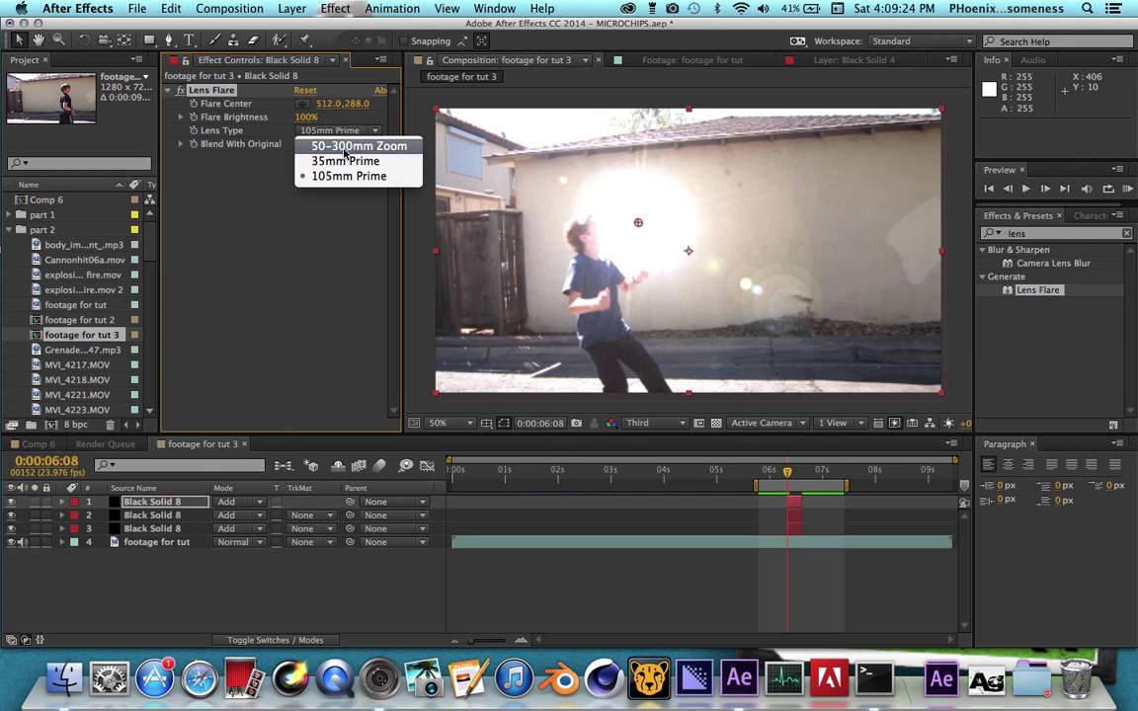
left_click(348, 147)
left_click(346, 130)
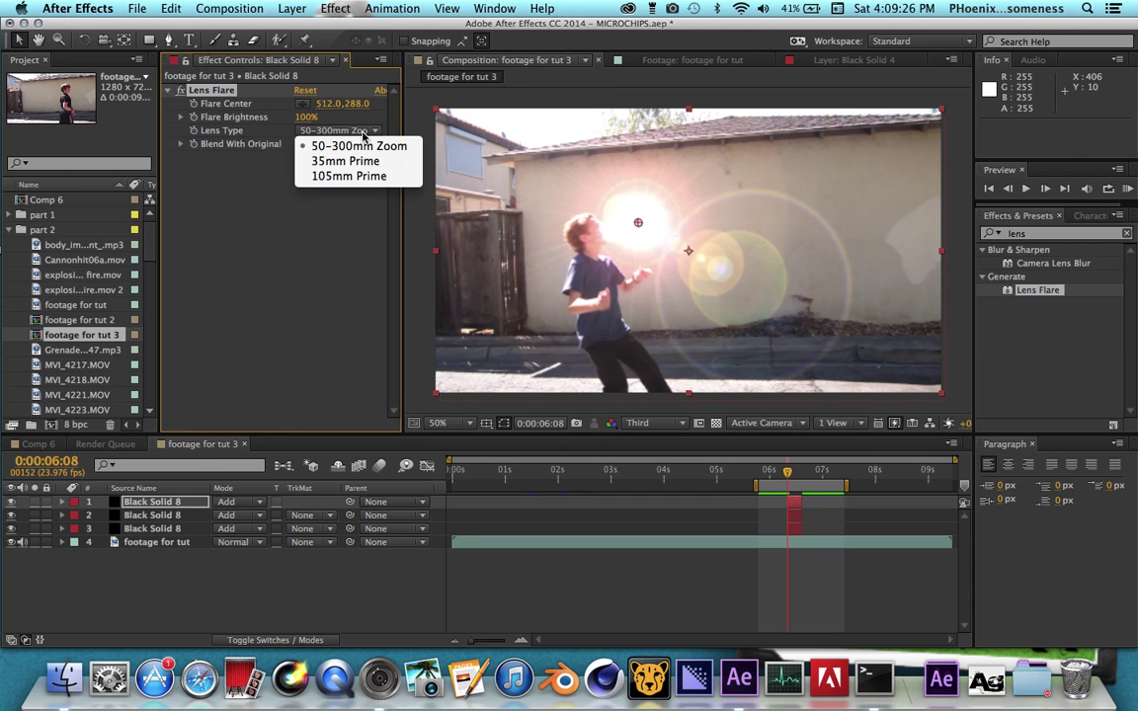
left_click(351, 158)
left_click_drag(638, 226, 643, 208)
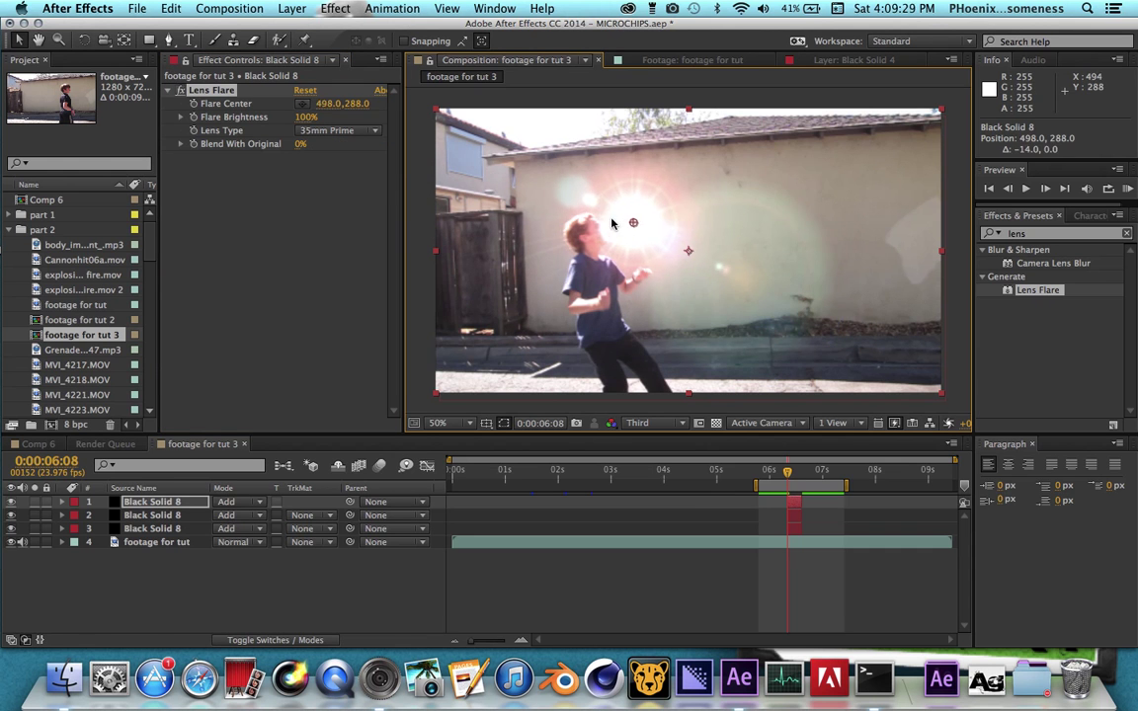
mouse_move(718, 191)
left_mouse_down()
mouse_move(613, 218)
mouse_move(606, 245)
mouse_move(624, 239)
left_mouse_up()
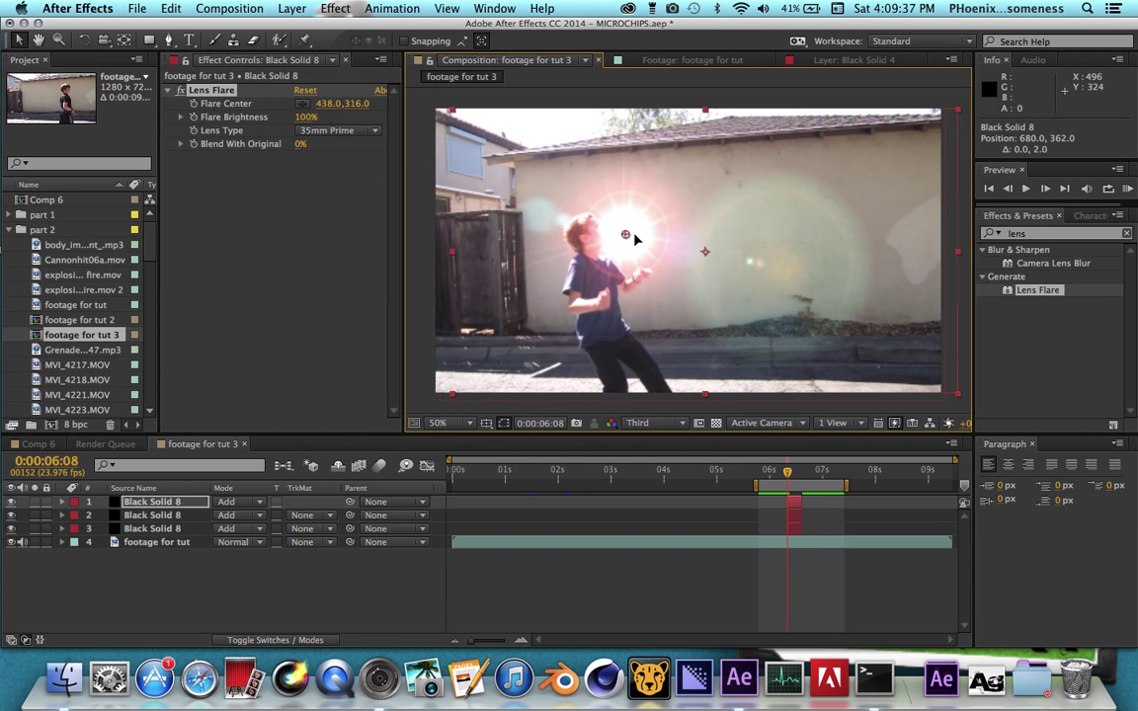
left_click_drag(623, 239, 606, 237)
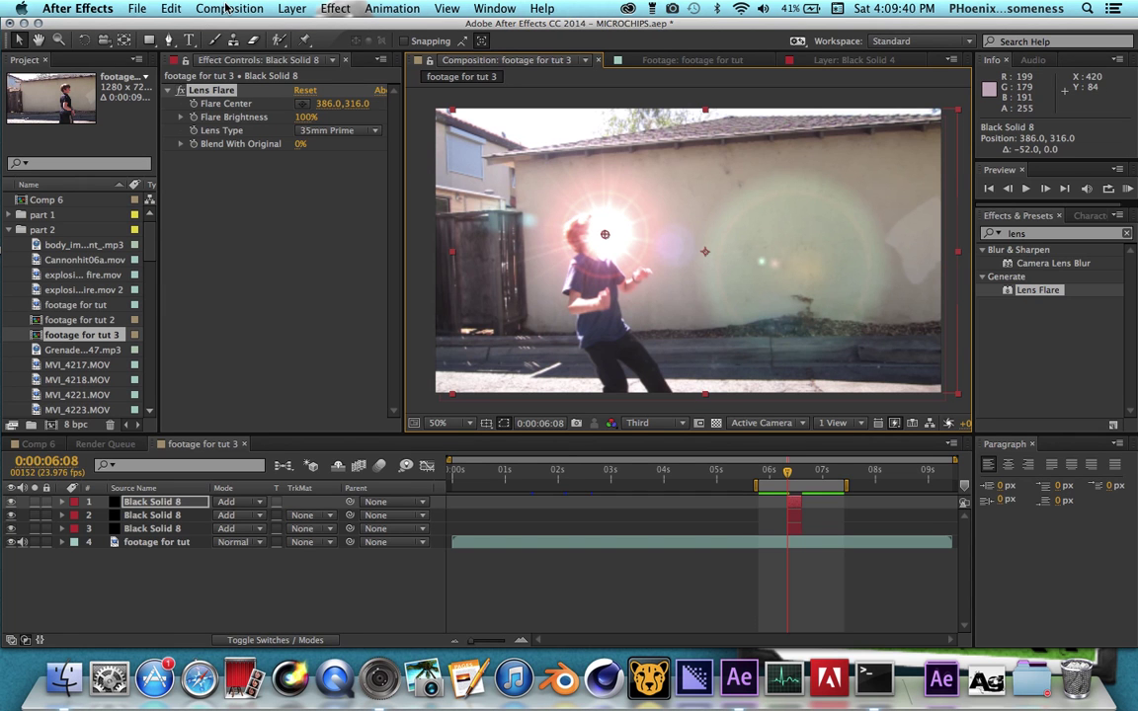
Move the flare centre onto the actor's eye frame by frame, stepping with Page Down.
left_click(187, 107)
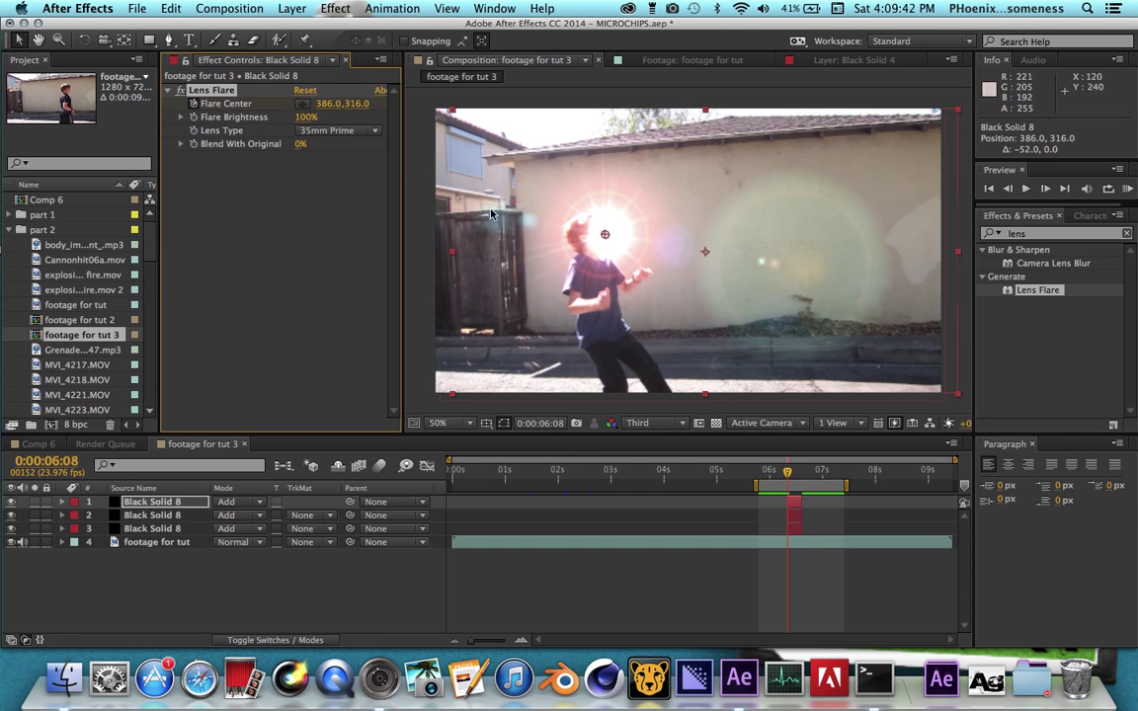
left_click_drag(787, 478, 790, 477)
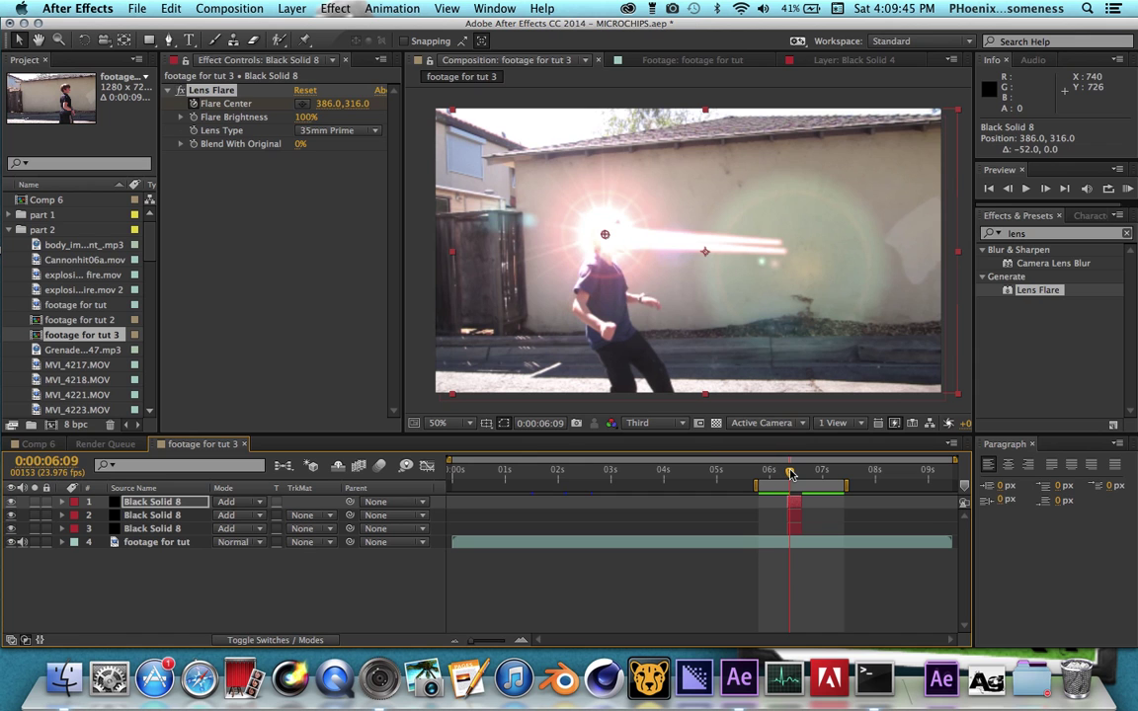
left_click_drag(612, 245, 627, 252)
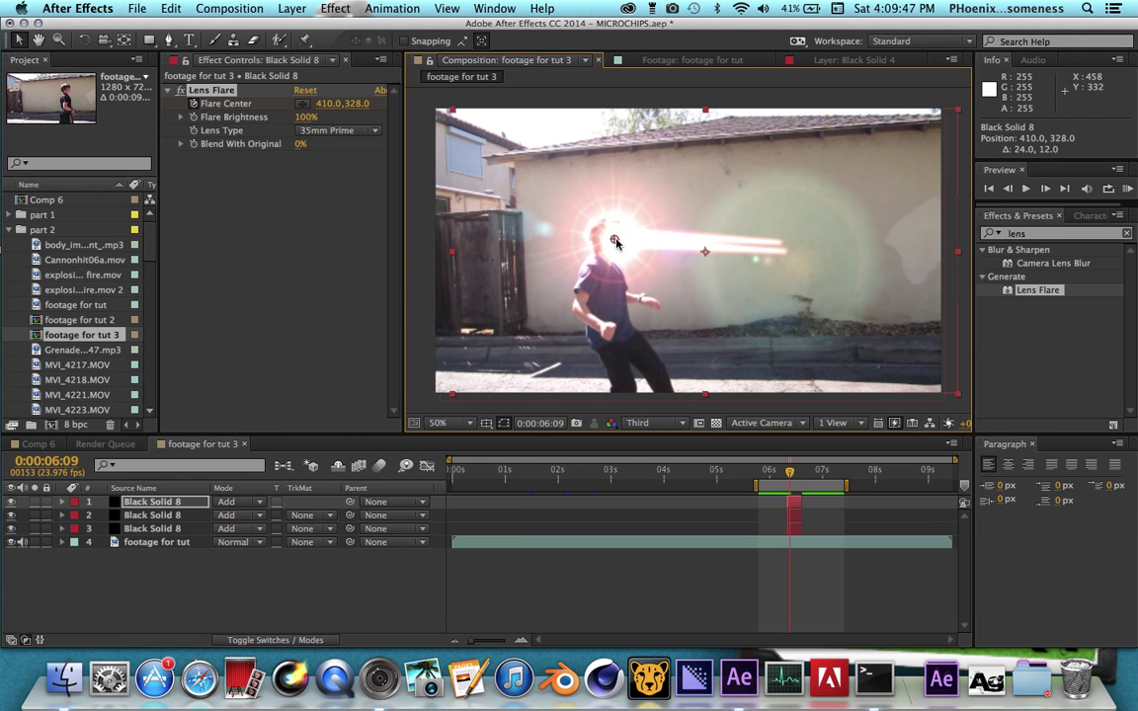
key("Page_Down")
key("Page_Down")
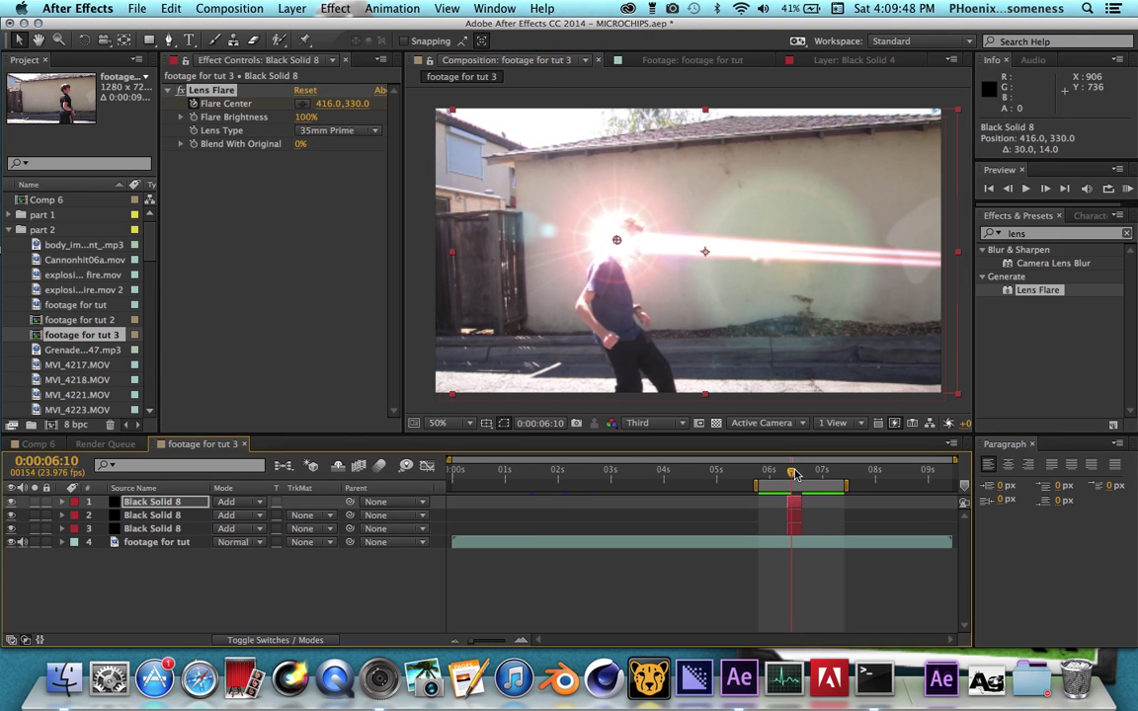
left_click_drag(617, 241, 653, 242)
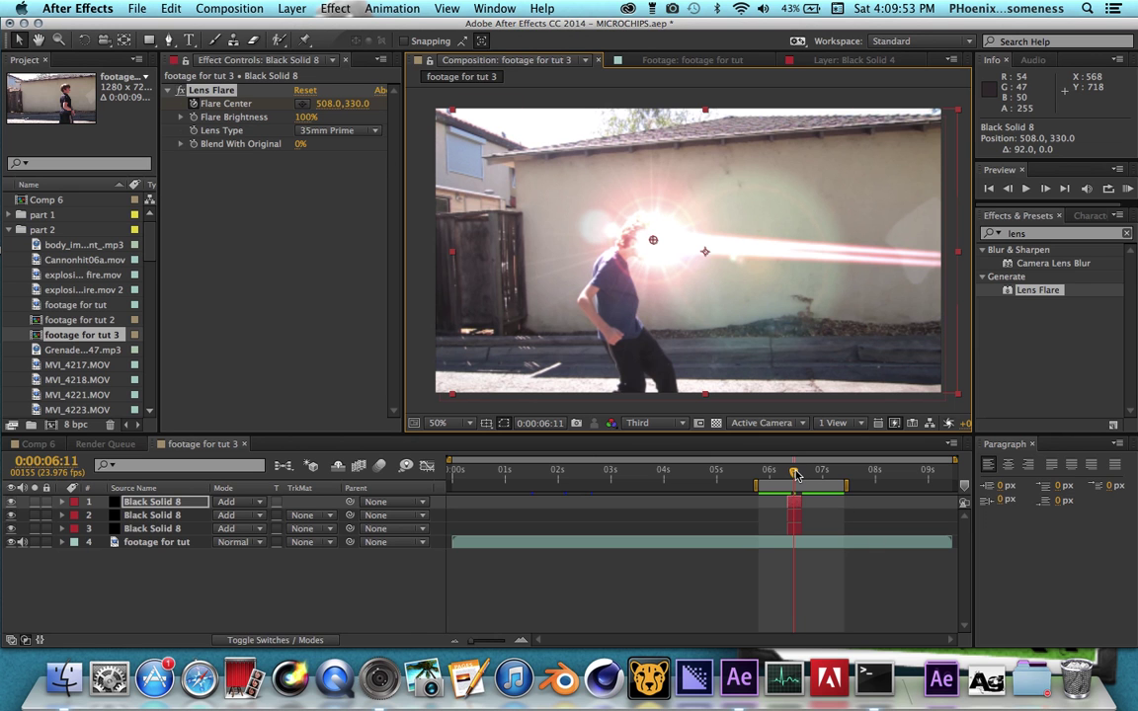
key("Page_Down")
key("Page_Down")
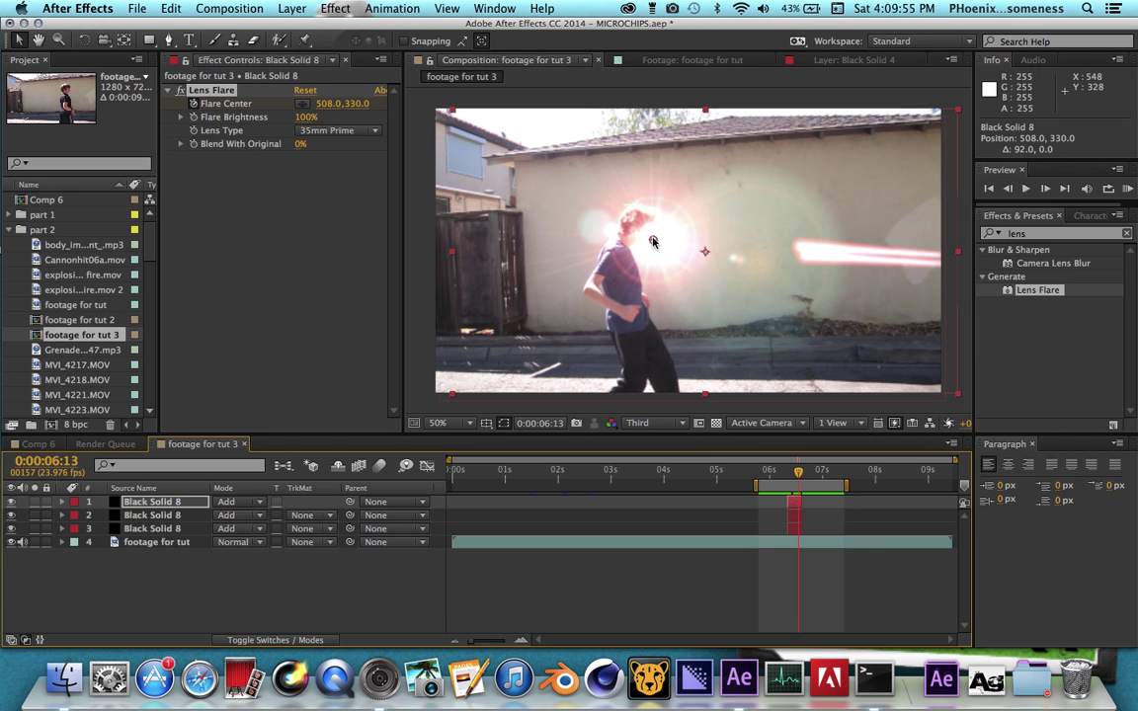
left_click_drag(652, 241, 648, 234)
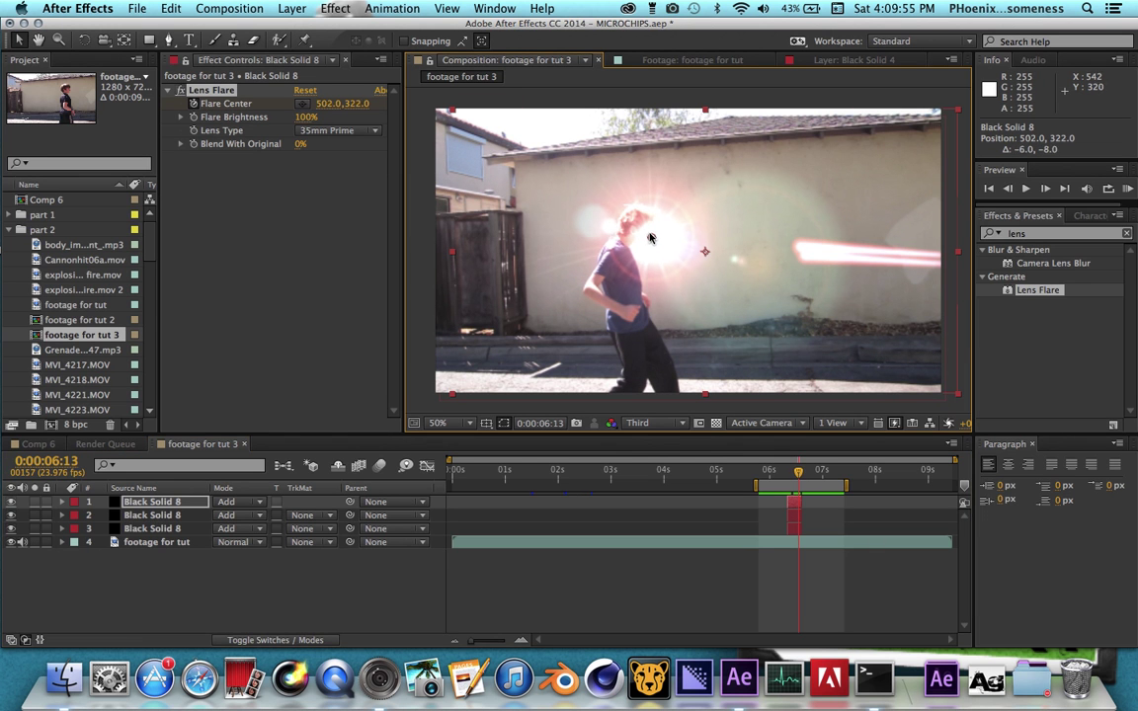
Fade the flare brightness to 0% at 0:00:06:14 and preview the animation.
left_click(796, 473)
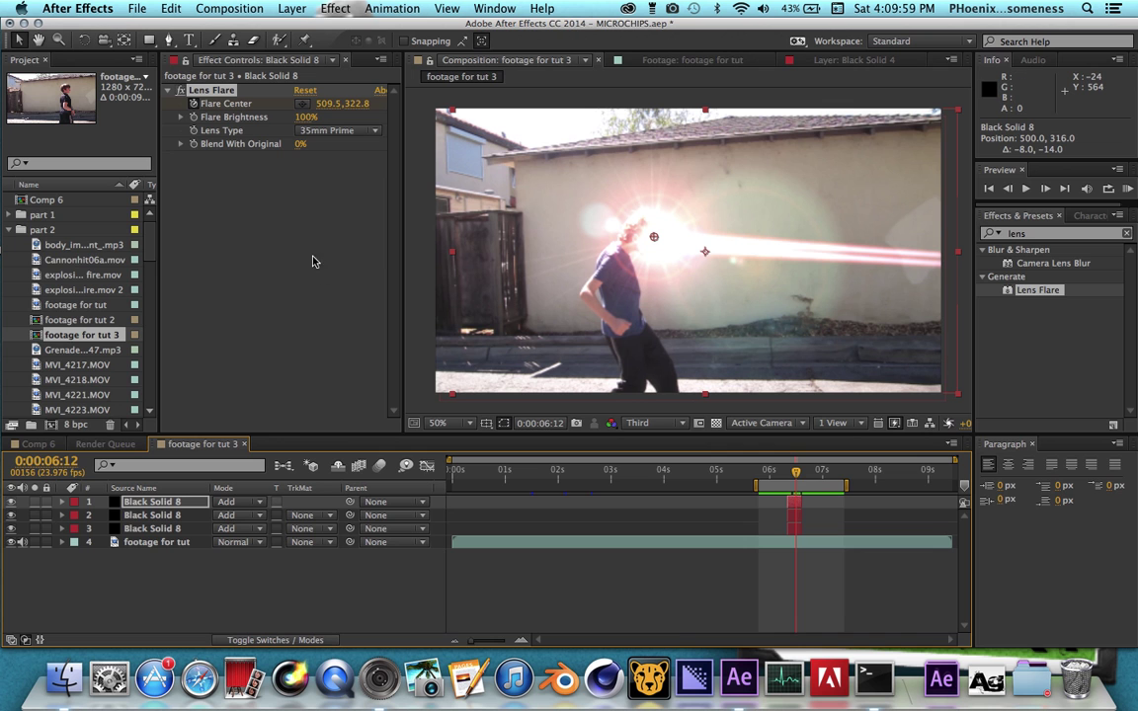
left_click(183, 131)
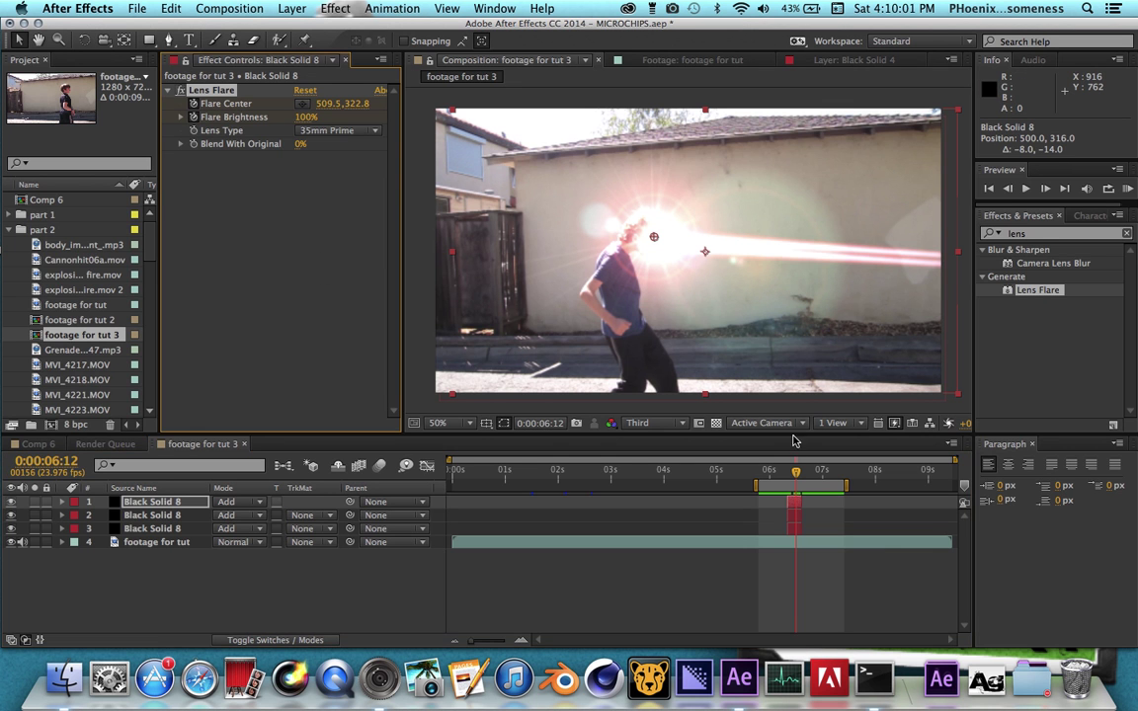
left_click(802, 482)
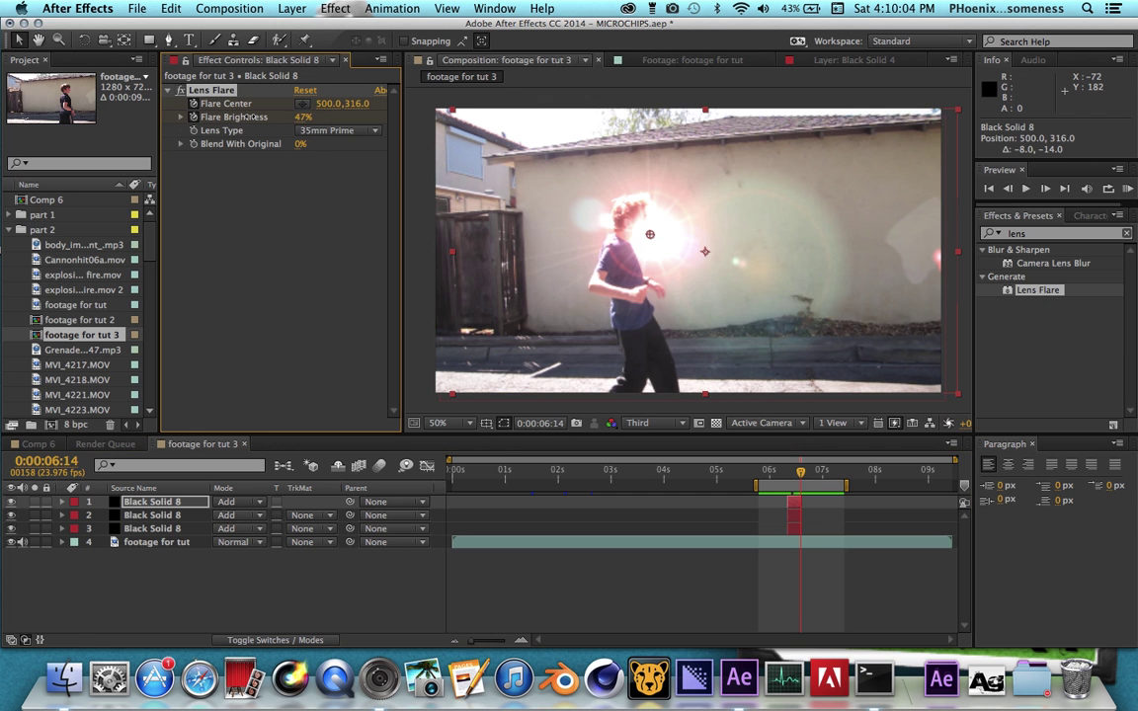
left_click_drag(308, 119, 214, 116)
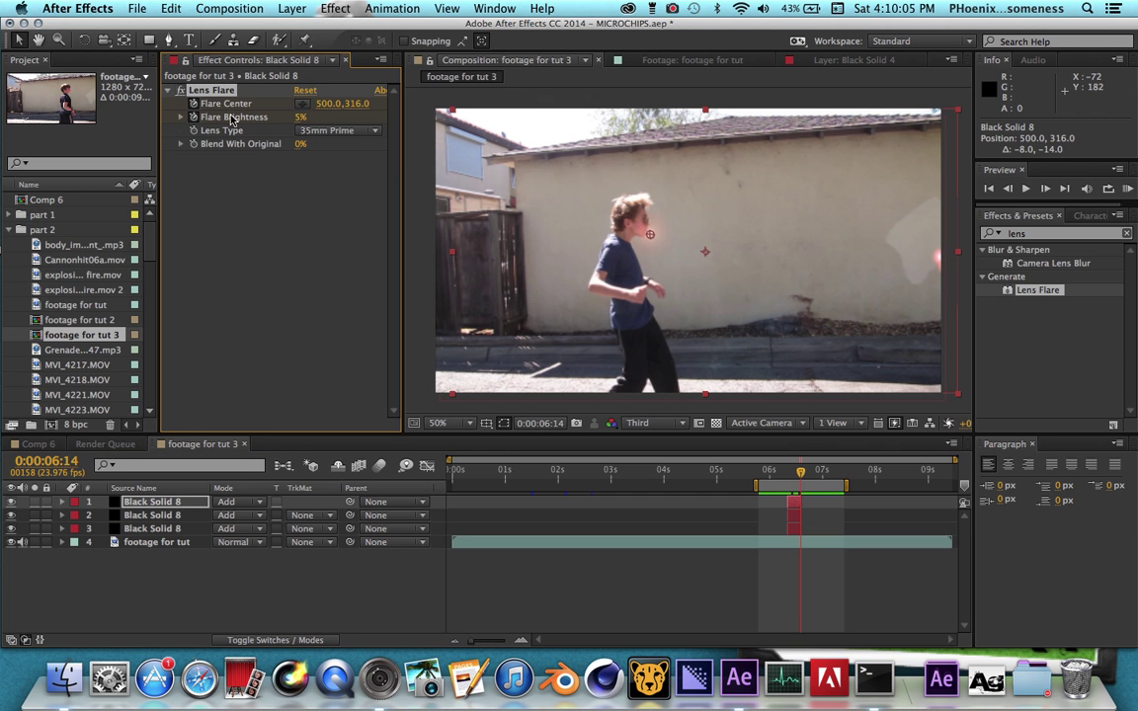
left_click(304, 119)
type("0")
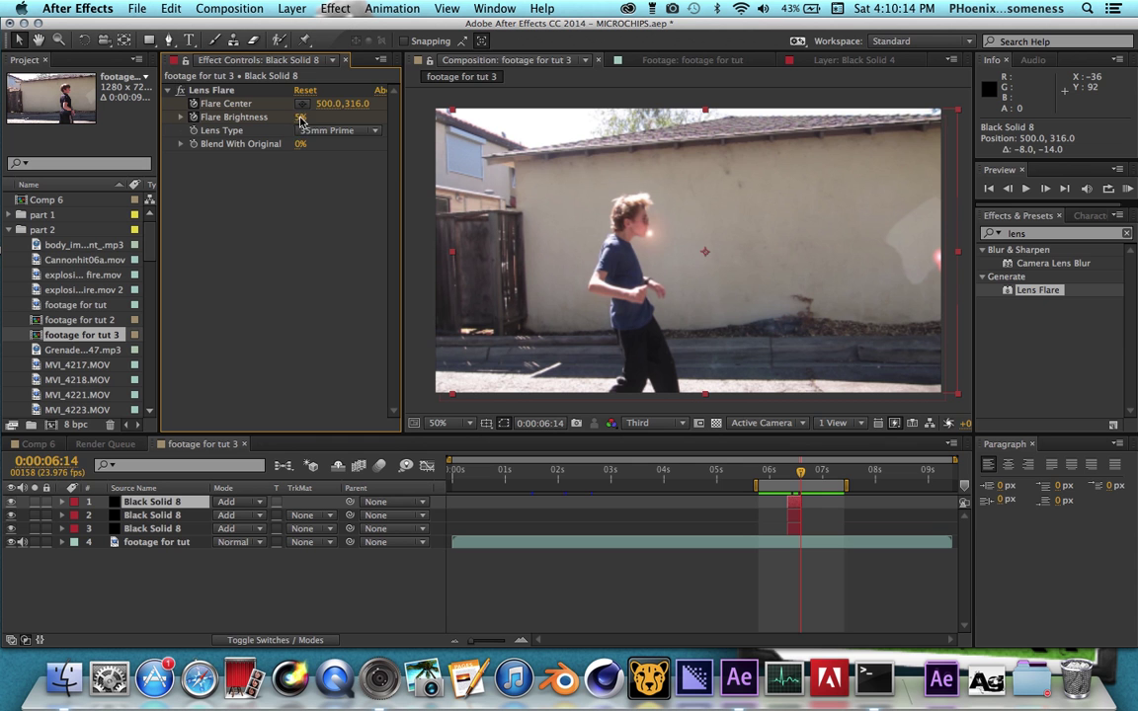
left_click(1127, 187)
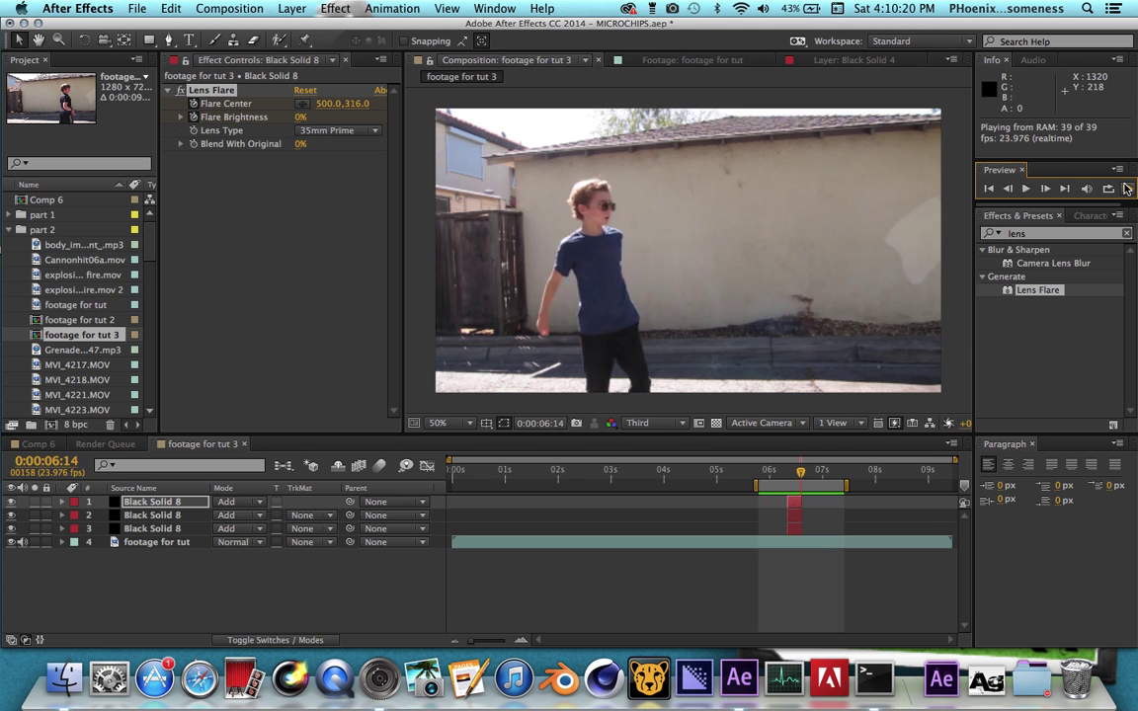
Stop the preview and return the playhead to 0:00:06:08.
left_click(760, 470)
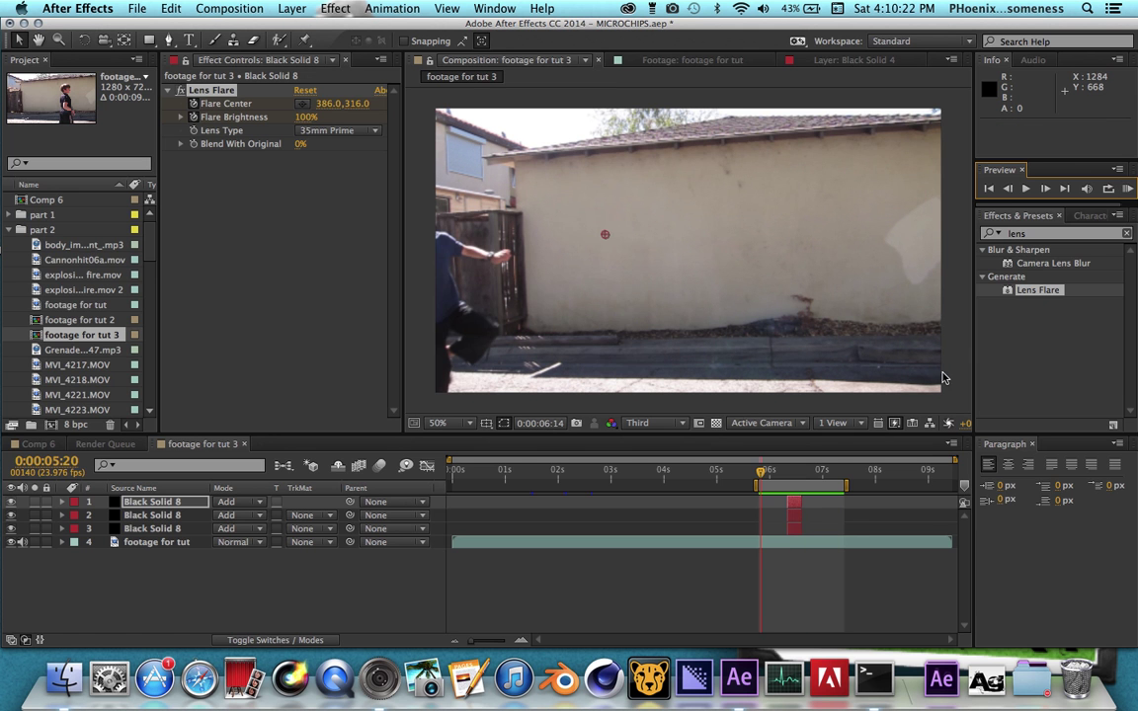
left_click_drag(770, 482, 788, 478)
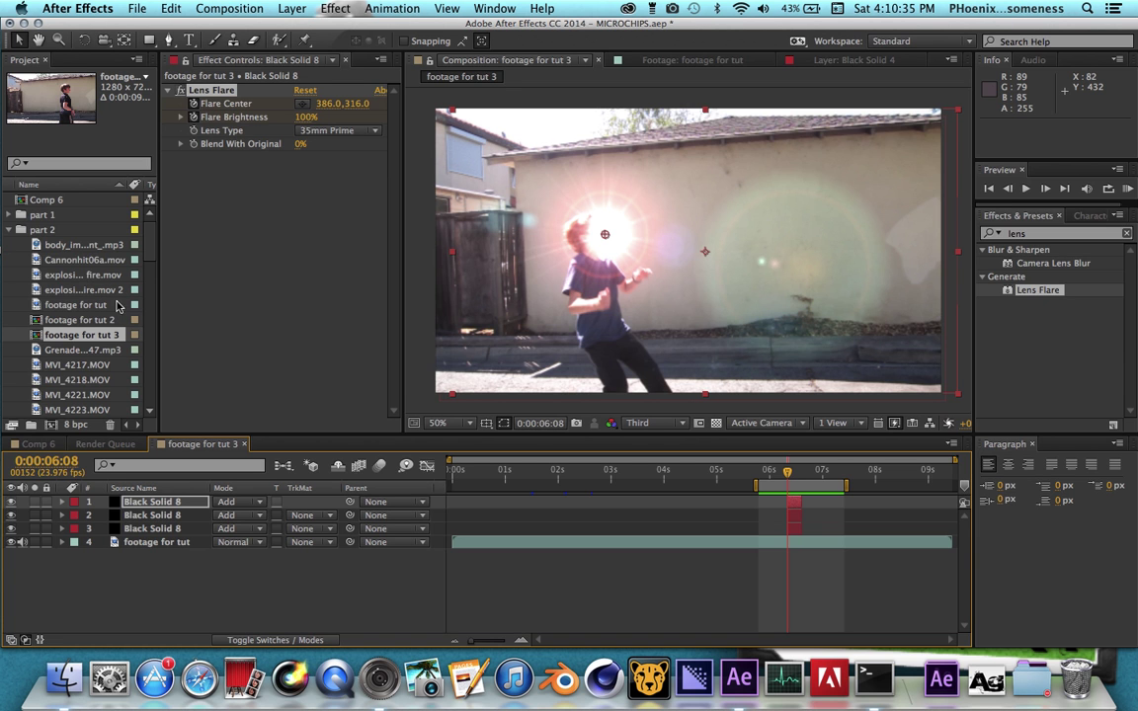
Add science_fiction_phaser_gun.mp3 to the timeline, starting at the playhead (0:00:06:07).
scroll(106, 393, "down", 3)
scroll(105, 393, "down", 3)
scroll(106, 393, "down", 3)
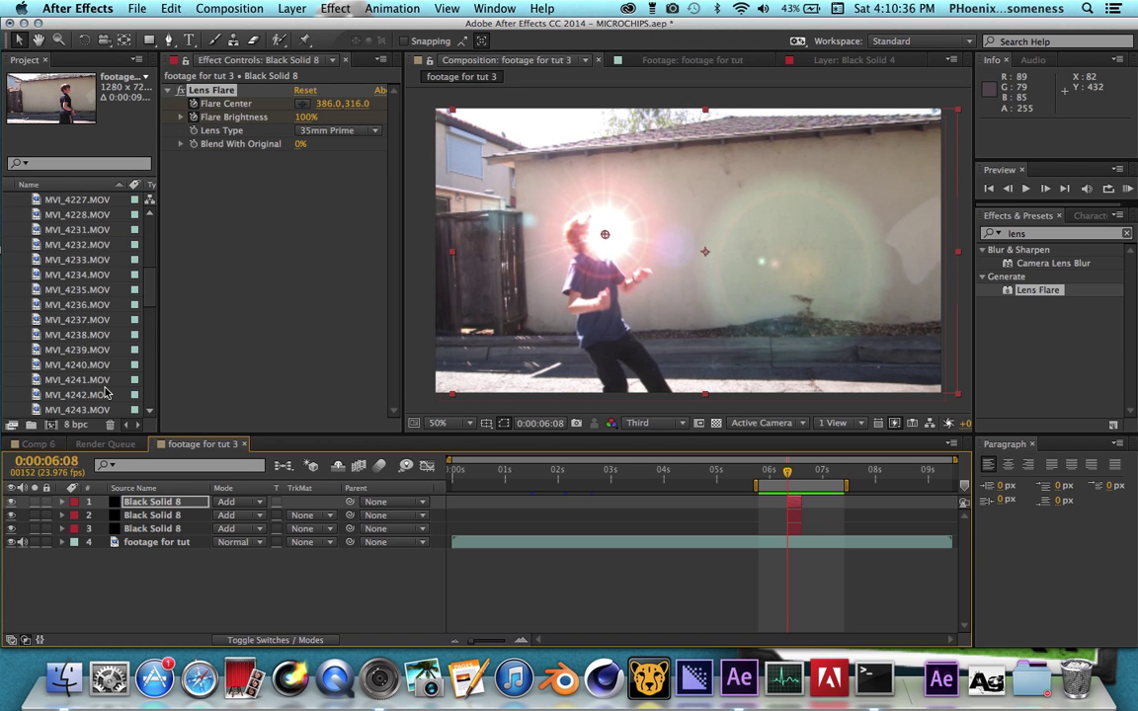
scroll(106, 393, "down", 3)
scroll(107, 393, "down", 5)
left_click(90, 382)
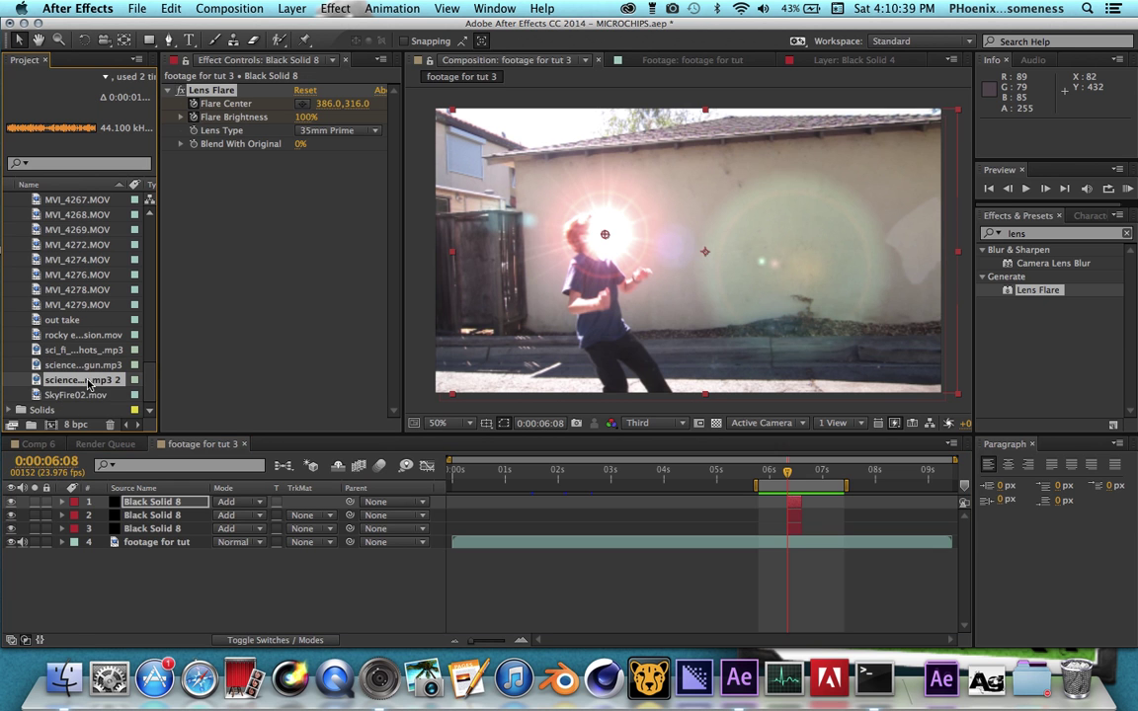
left_click_drag(88, 385, 148, 569)
key("bracketleft")
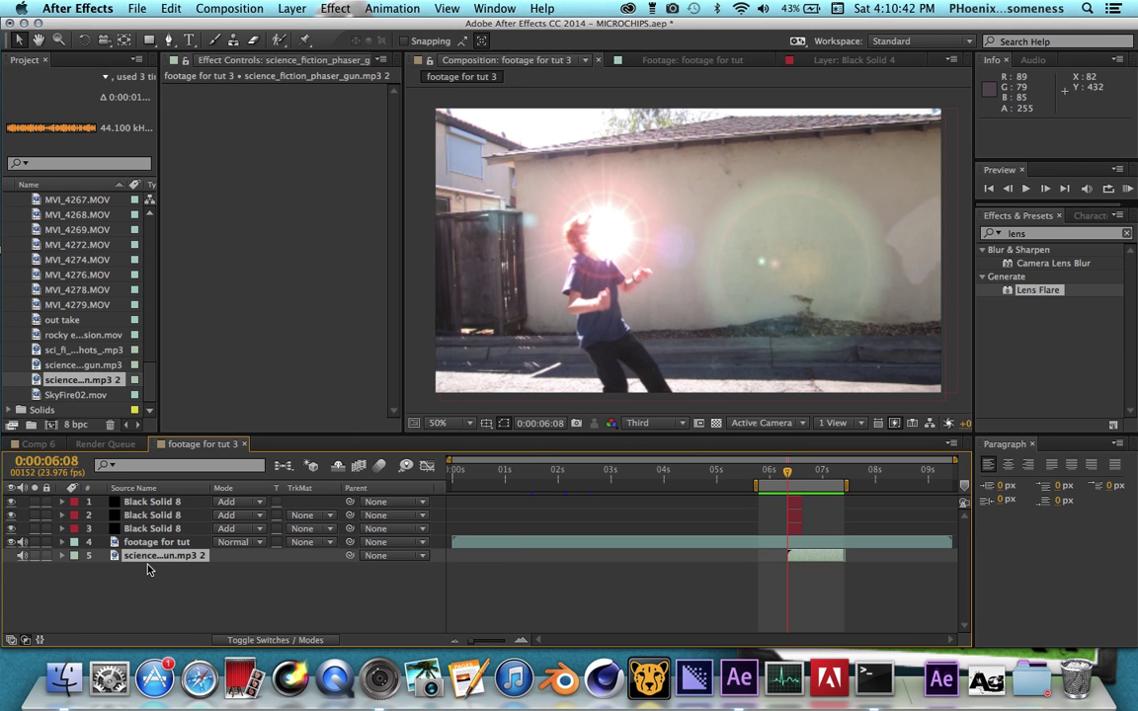
Align the phaser sound by its waveform one frame earlier, then widen the Project panel.
left_click(62, 556)
left_click(89, 598)
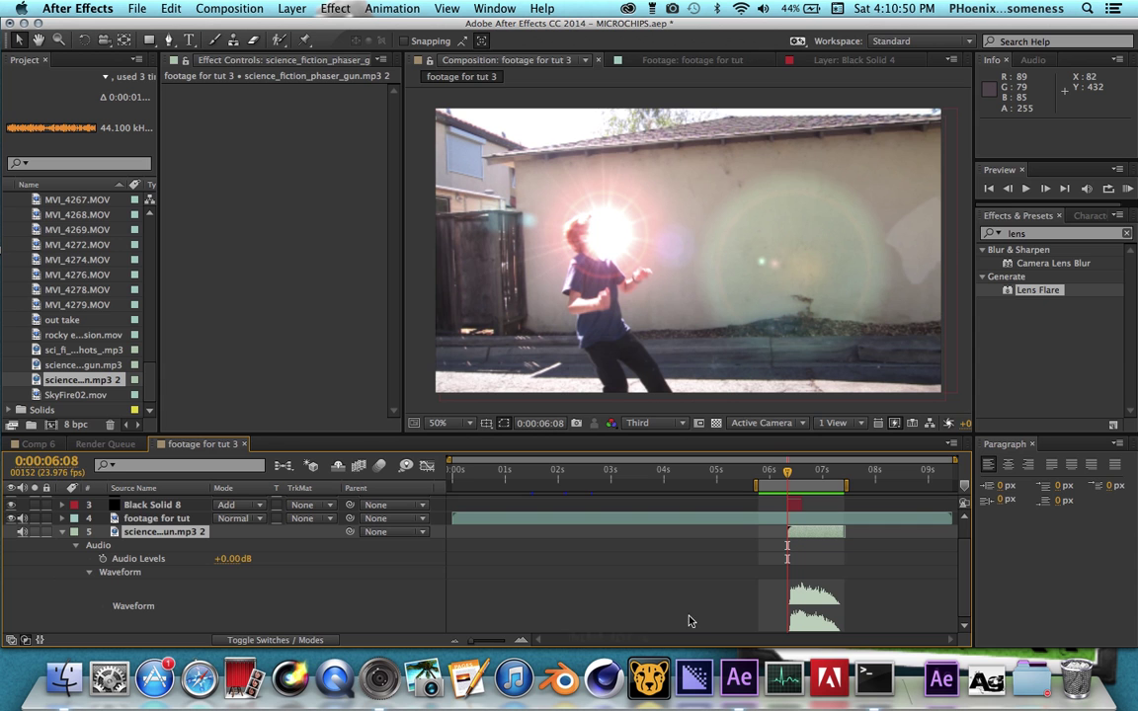
left_click_drag(802, 537, 799, 536)
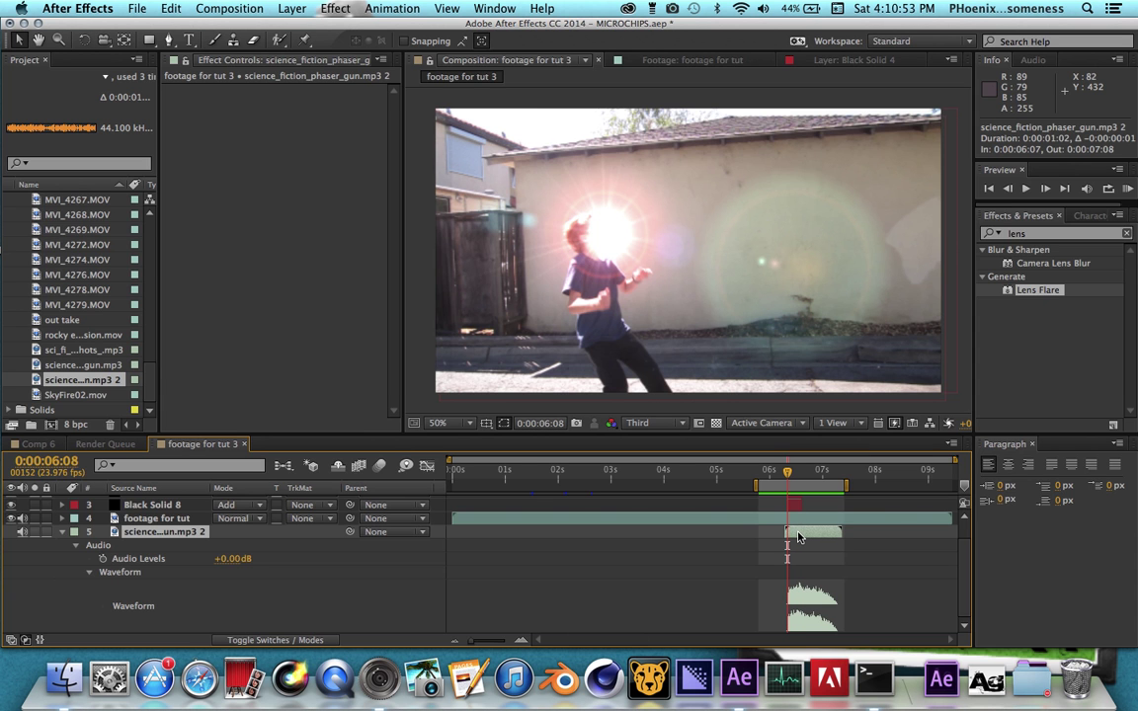
left_click(63, 532)
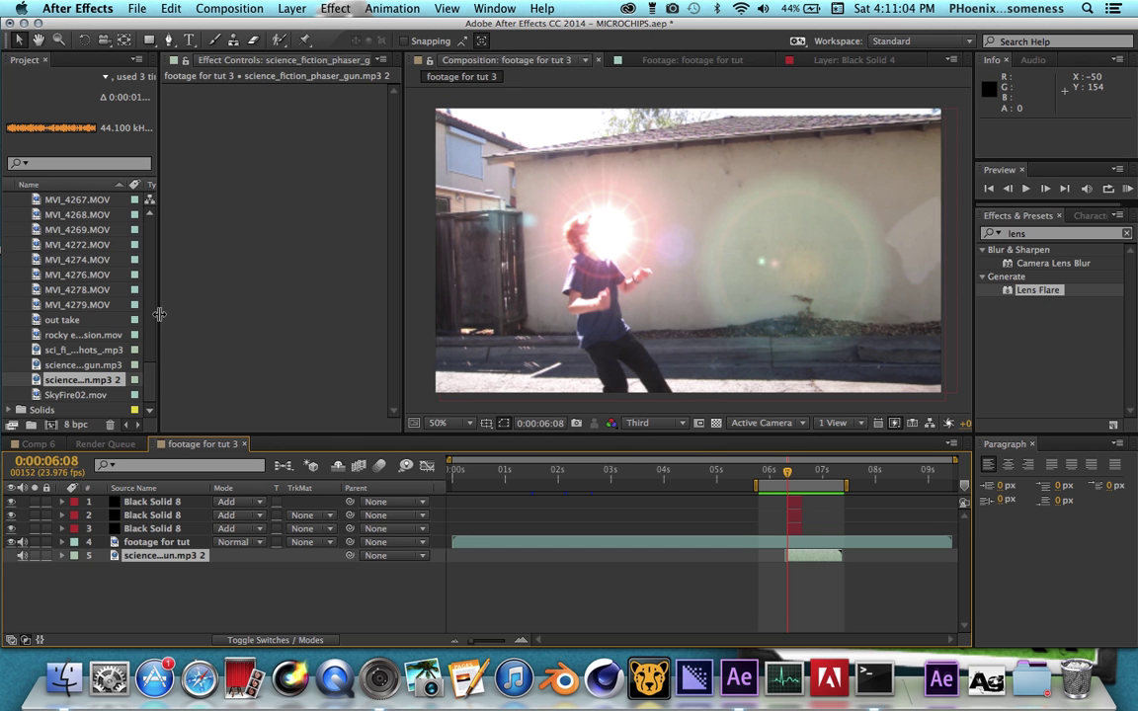
left_click_drag(159, 314, 204, 318)
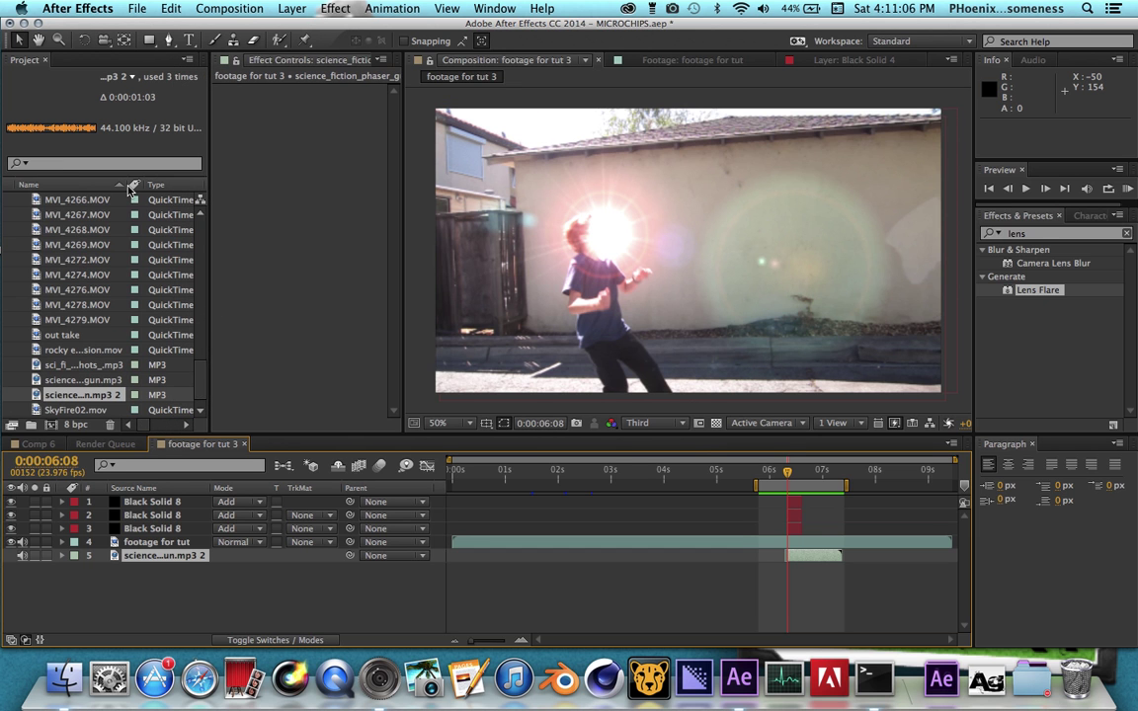
Widen the Name column, RAM-preview the clip with sound, and return to the 6:07 flare frame.
mouse_move(133, 188)
left_mouse_down()
mouse_move(194, 186)
mouse_move(117, 185)
left_mouse_up()
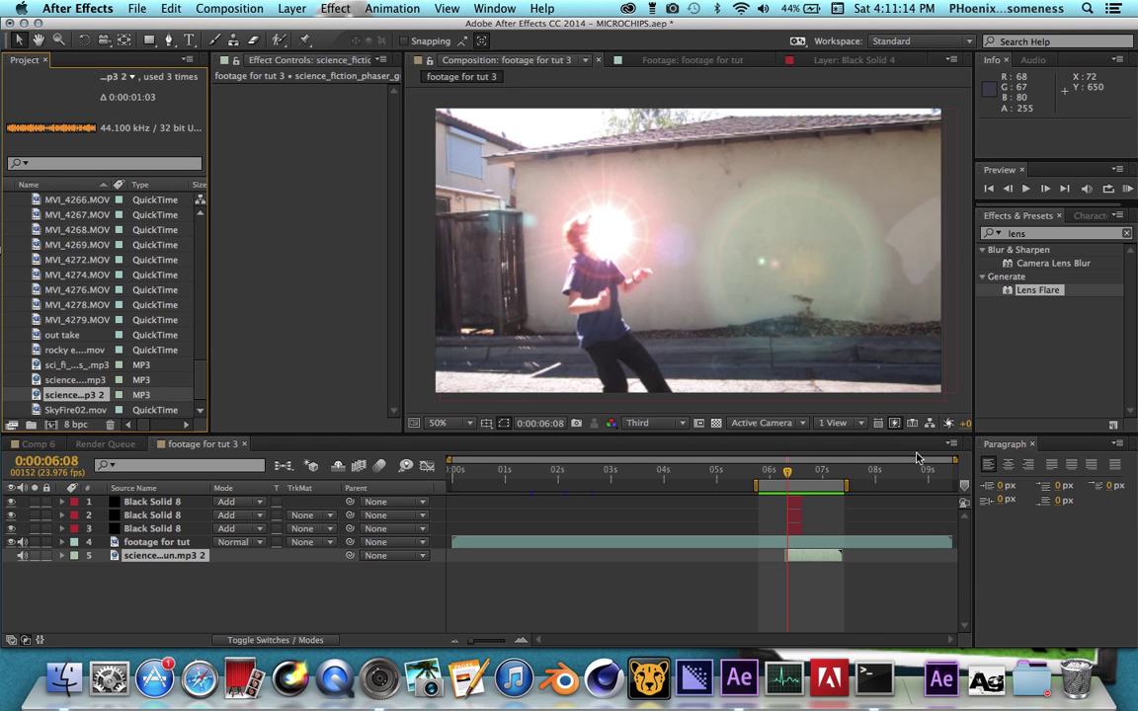
left_click(1129, 188)
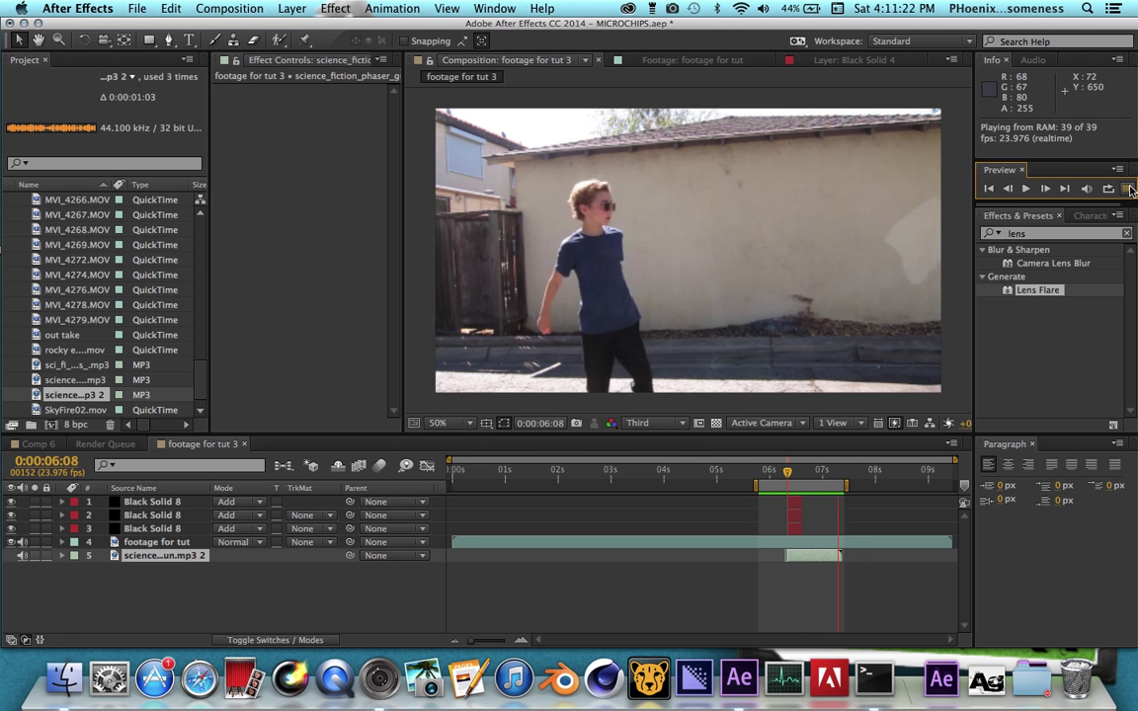
left_click(1129, 188)
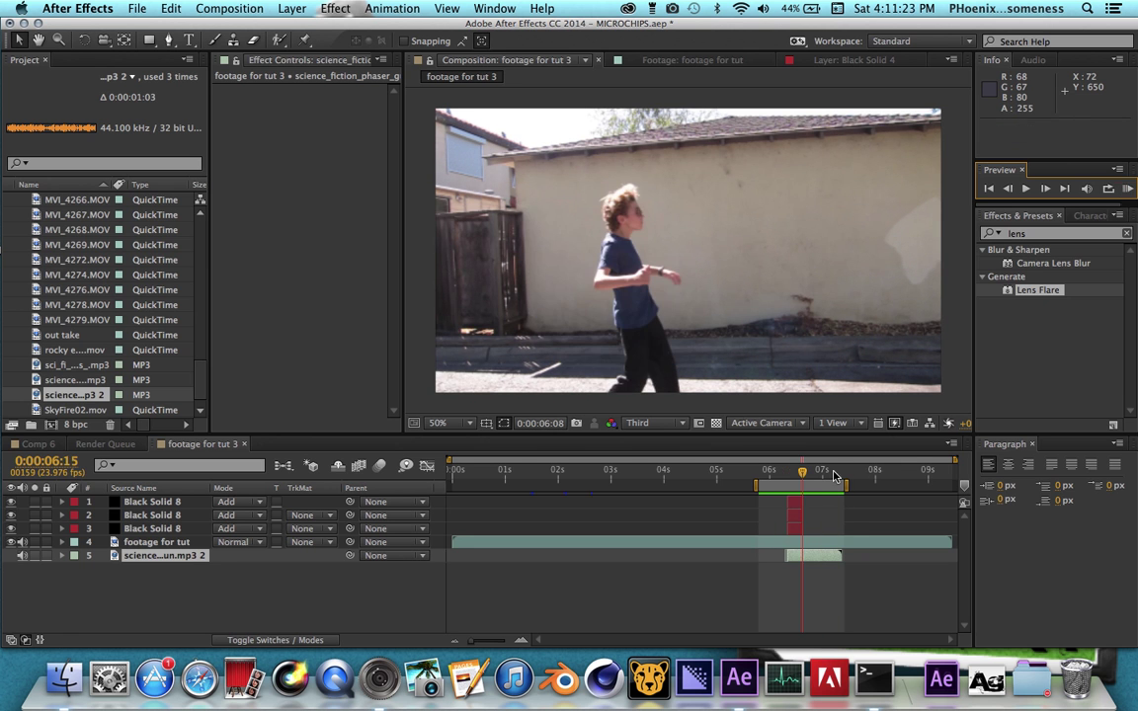
mouse_move(801, 471)
left_mouse_down()
mouse_move(783, 461)
mouse_move(801, 453)
mouse_move(787, 458)
left_mouse_up()
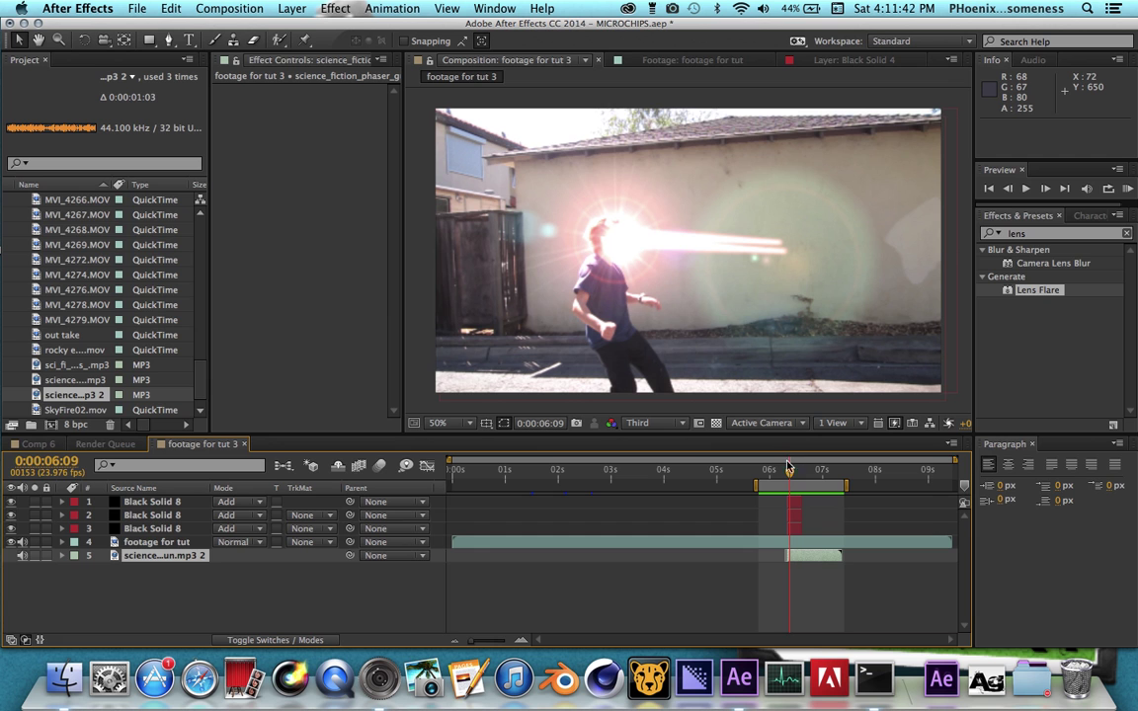